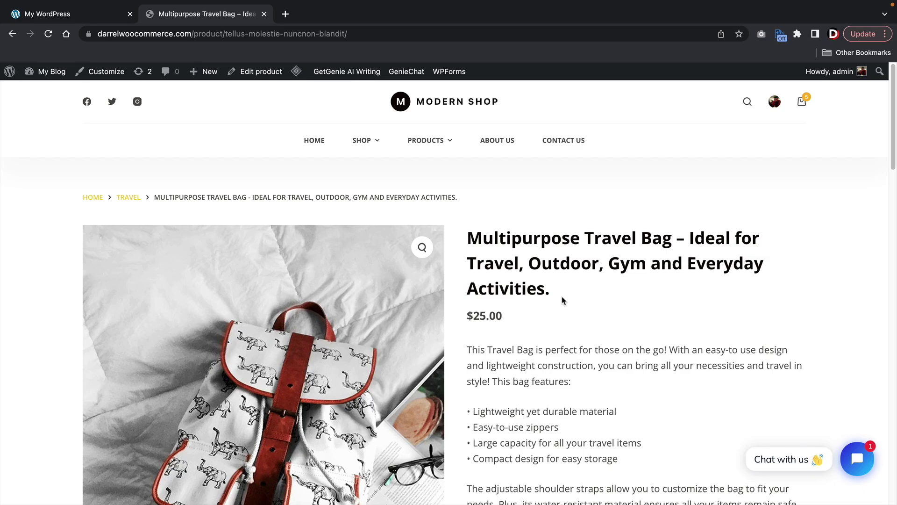
# Examine the travel bag product page's title, price, short description and full description
pyautogui.scroll(-3, 564, 301)
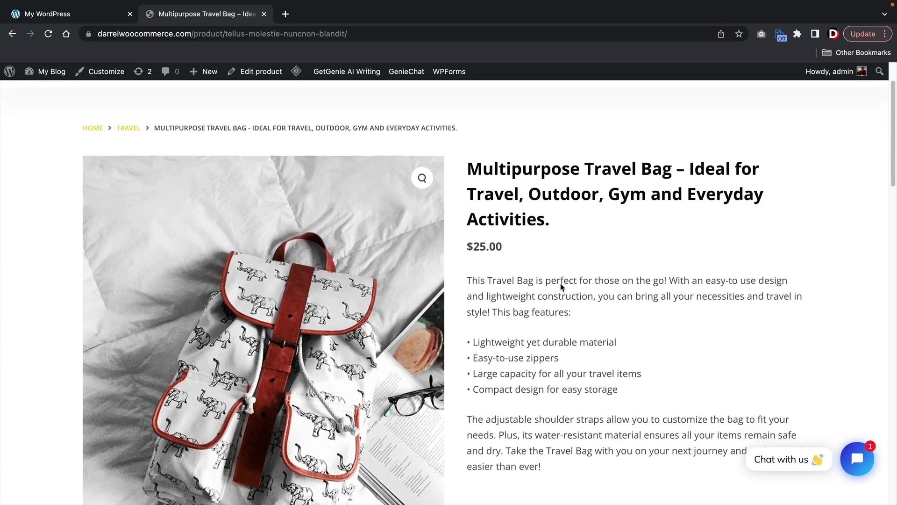
pyautogui.moveTo(561, 219); pyautogui.dragTo(459, 172)
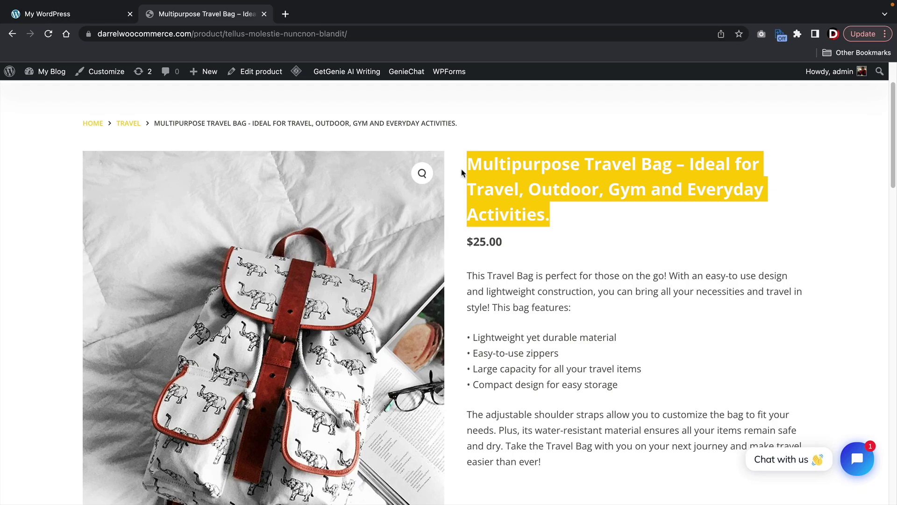
pyautogui.scroll(-3, 505, 213)
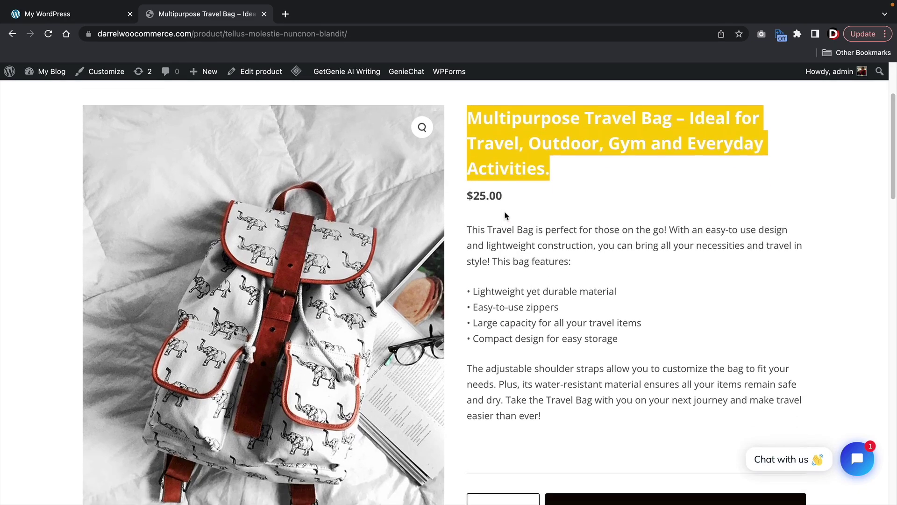
pyautogui.moveTo(471, 201); pyautogui.dragTo(542, 392)
pyautogui.click(585, 393)
pyautogui.scroll(-10, 484, 356)
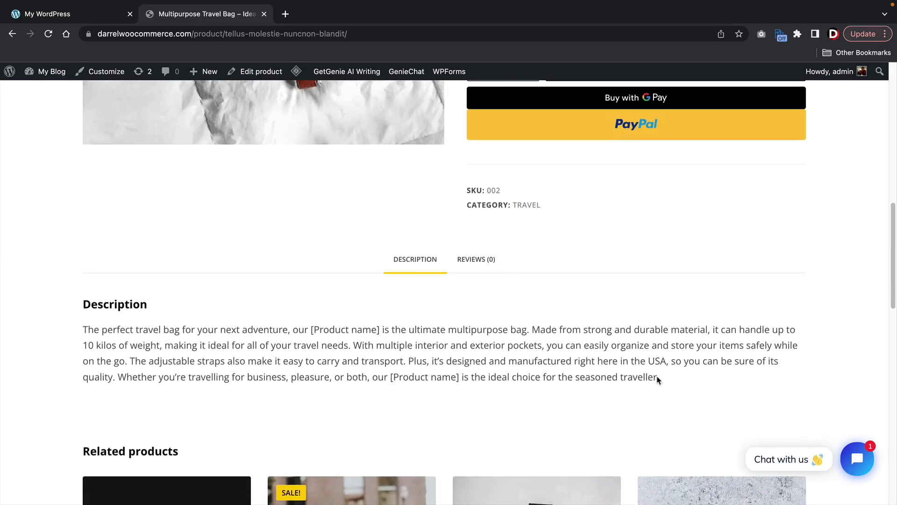
pyautogui.moveTo(659, 381); pyautogui.dragTo(152, 324)
pyautogui.click(152, 325)
pyautogui.scroll(8, 627, 307)
pyautogui.scroll(3, 627, 307)
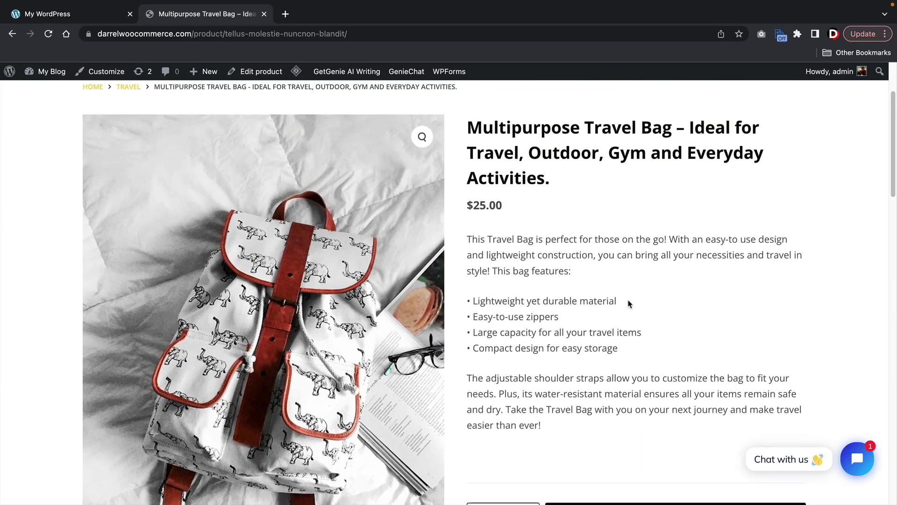
pyautogui.scroll(-1, 629, 304)
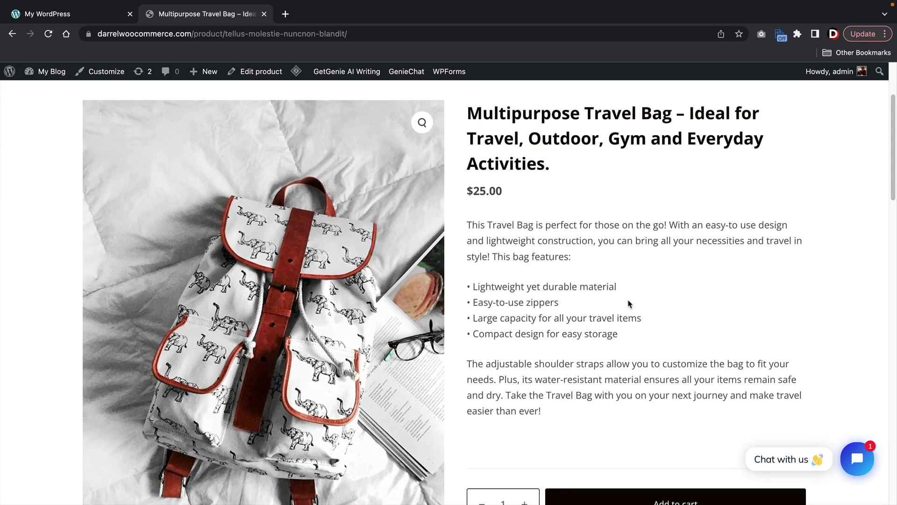
pyautogui.scroll(3, 497, 307)
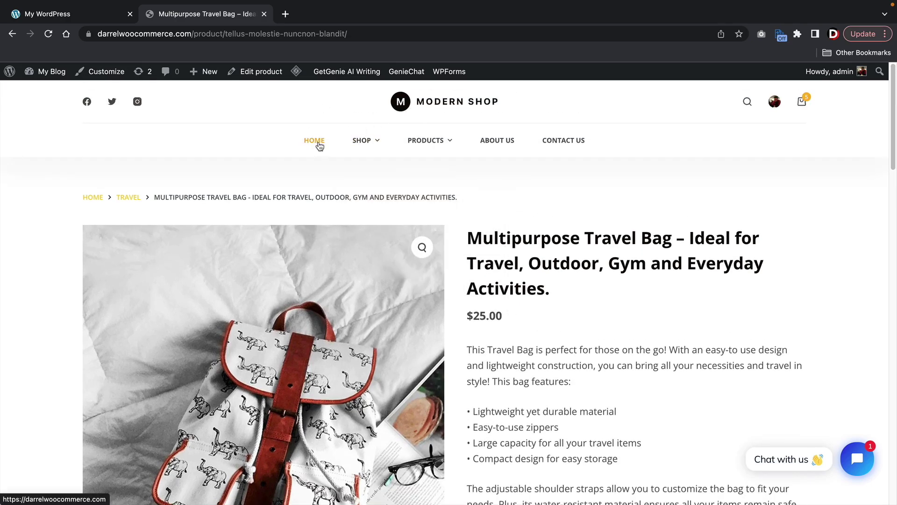
# Switch to the flatsometutorial.com site and open its WordPress dashboard
pyautogui.click(73, 19)
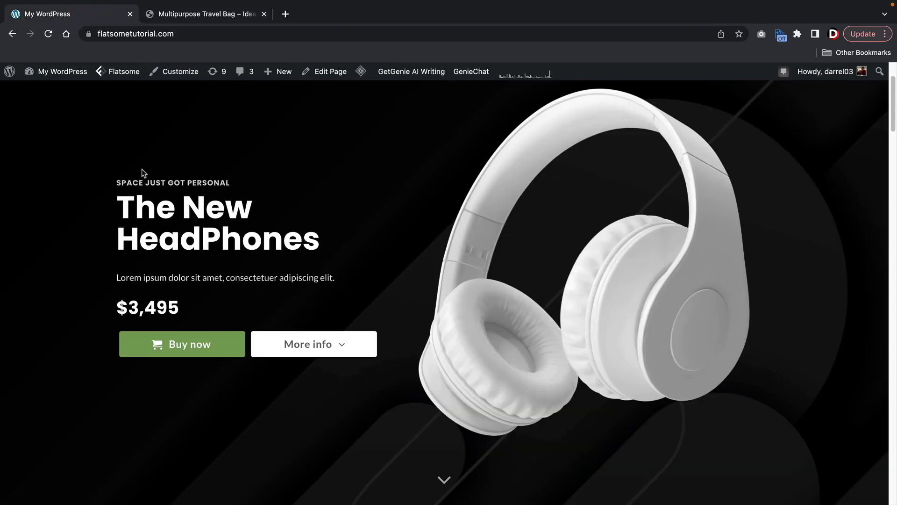
pyautogui.scroll(3, 142, 170)
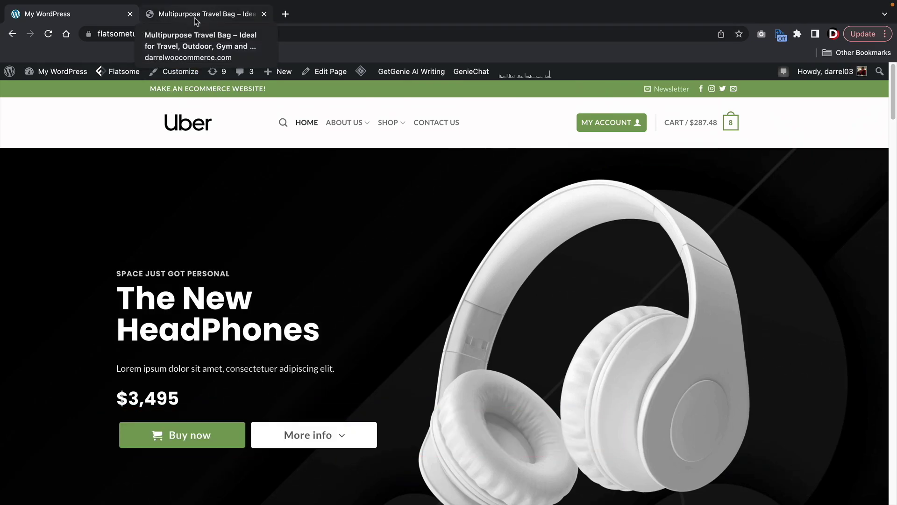
pyautogui.moveTo(76, 71)
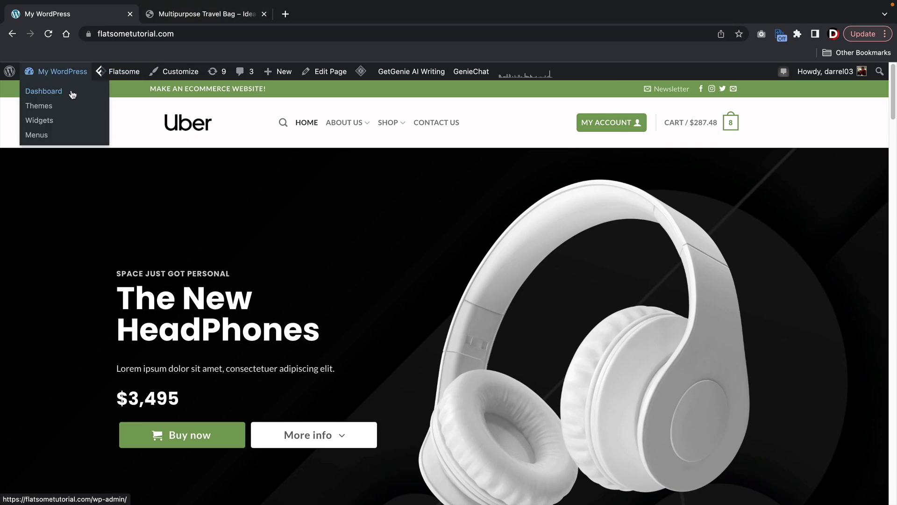
pyautogui.click(72, 95)
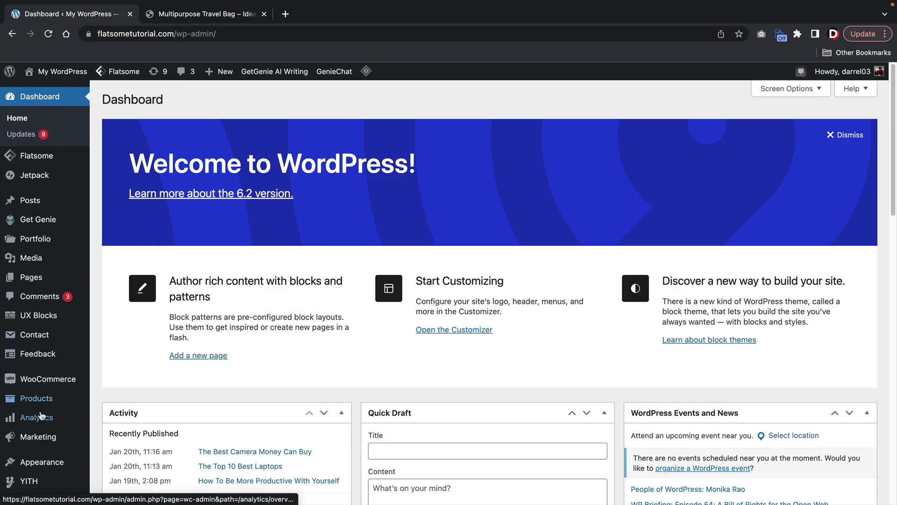
# Go to the page for adding plugins and search for "getgenie"
pyautogui.scroll(-1, 44, 404)
pyautogui.moveTo(42, 487)
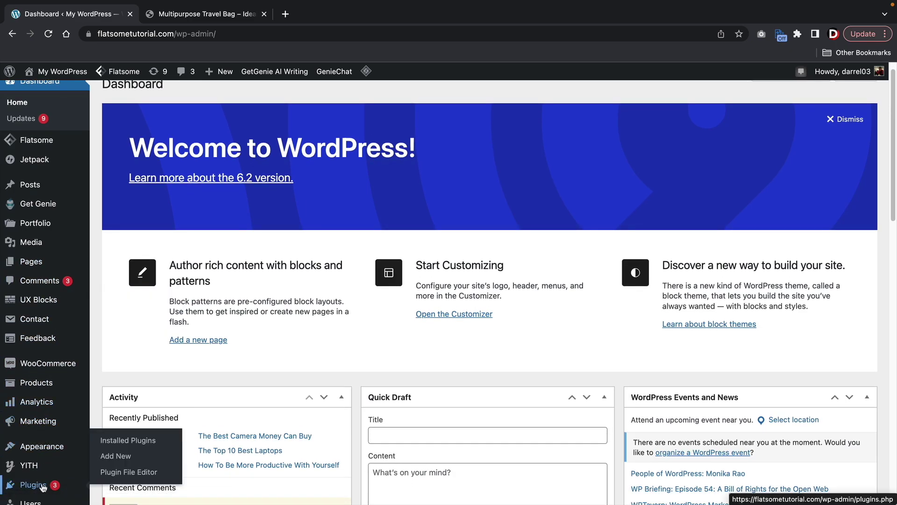
pyautogui.click(116, 459)
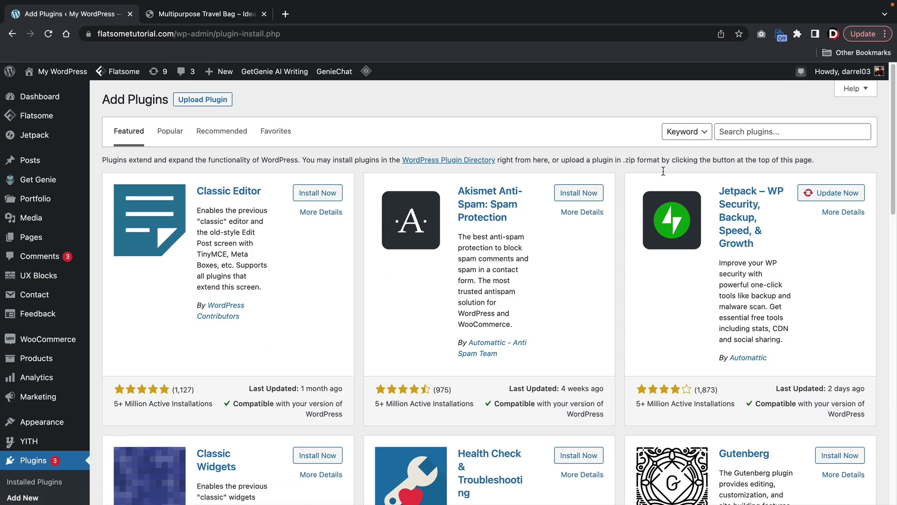
pyautogui.click(751, 136)
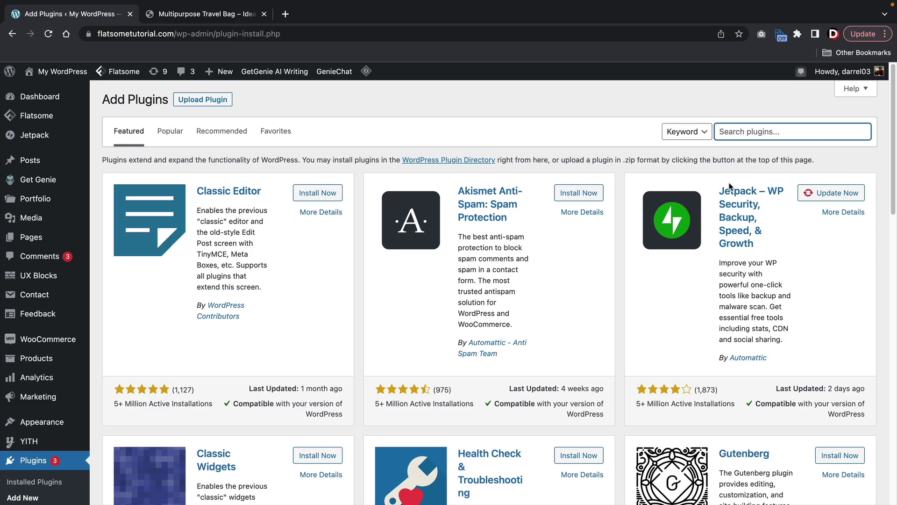
pyautogui.write('getgenie')
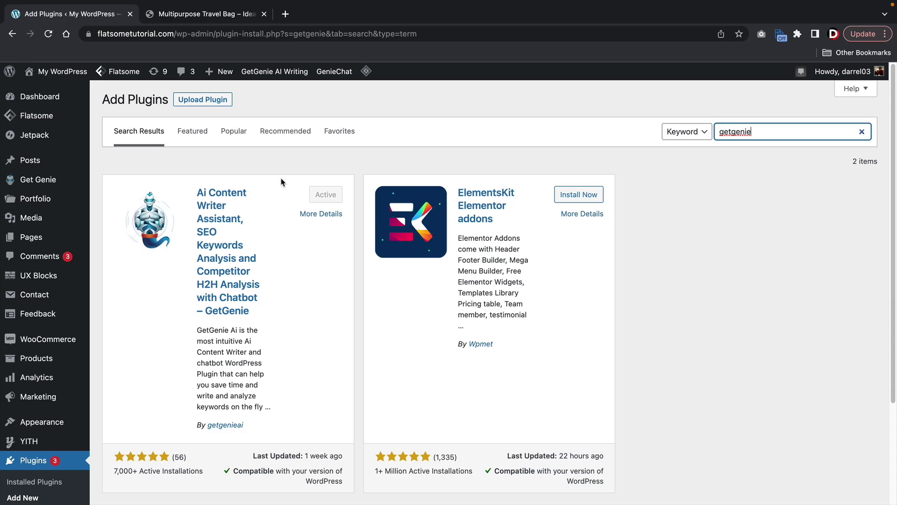
# Open the GetGenie license settings and follow the link to claim a license
pyautogui.moveTo(45, 181)
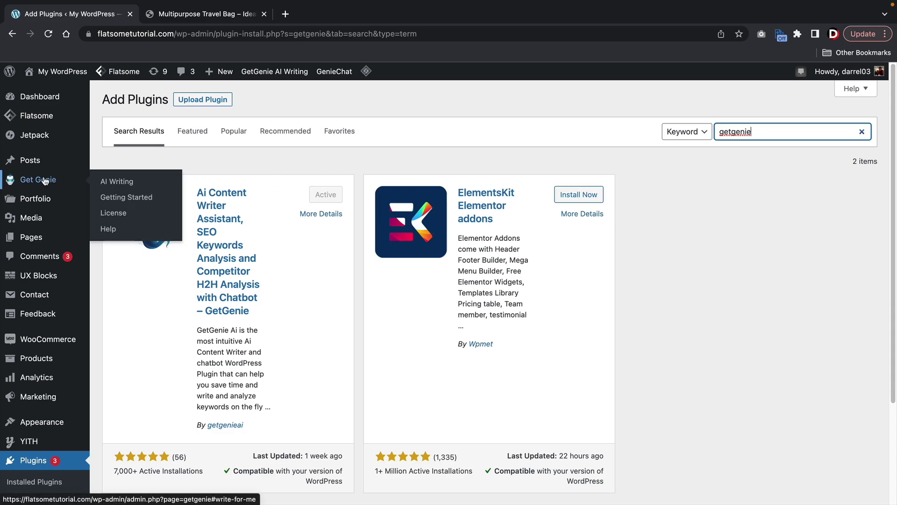
pyautogui.click(117, 215)
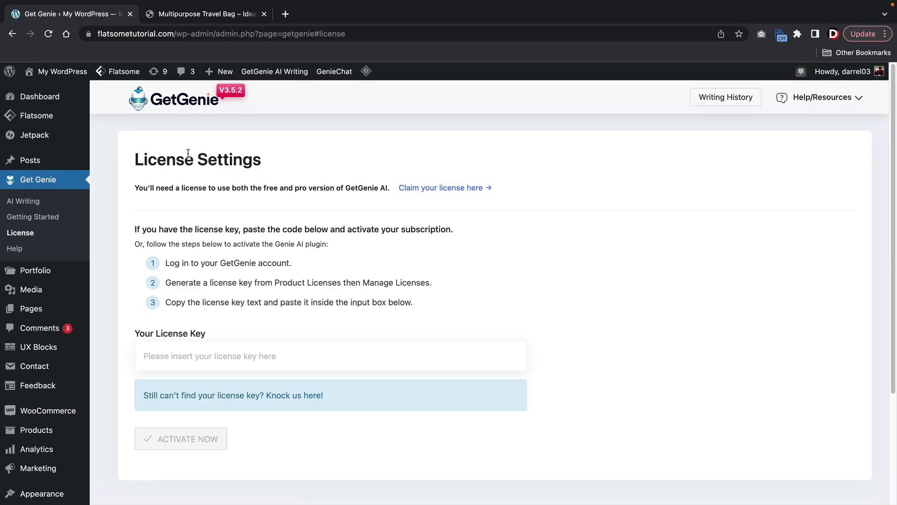
pyautogui.moveTo(158, 159); pyautogui.dragTo(263, 164)
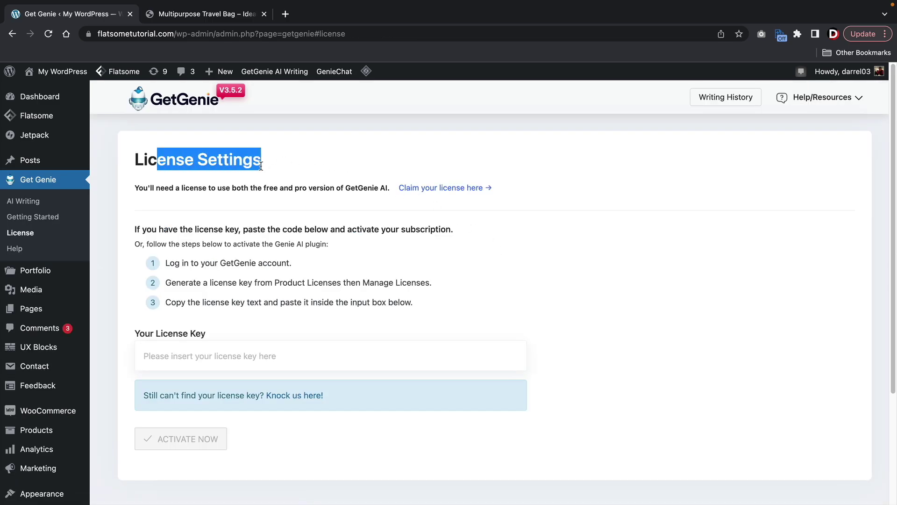
pyautogui.click(261, 166)
pyautogui.click(433, 189)
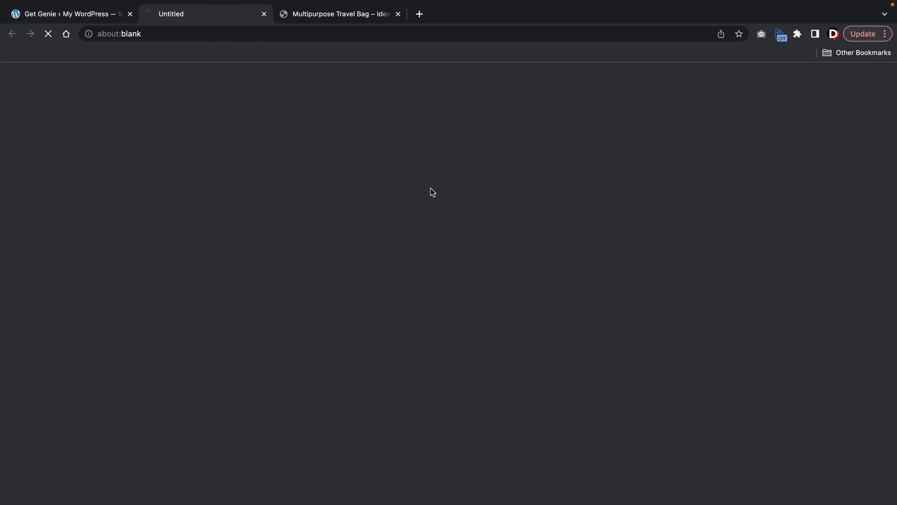
# Place the GetGenie Free order at checkout and proceed to claim the license
pyautogui.scroll(-1, 364, 163)
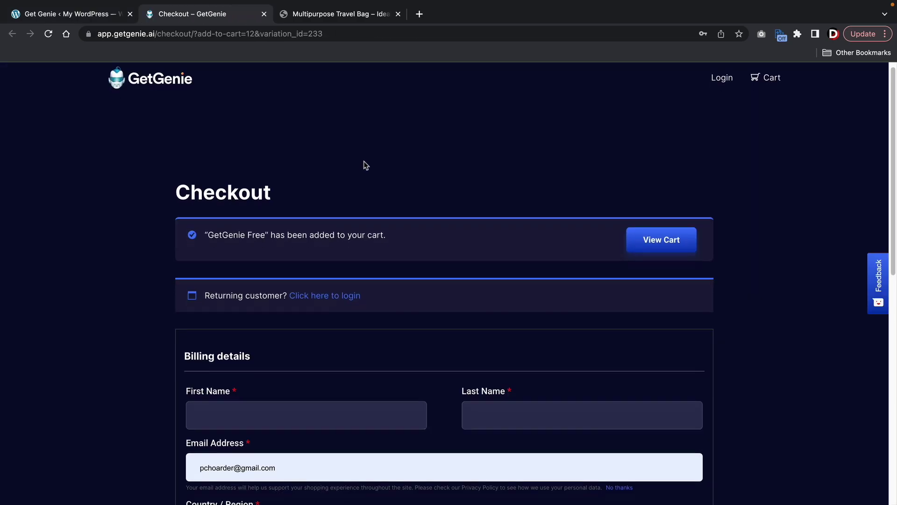
pyautogui.moveTo(204, 201); pyautogui.dragTo(373, 202)
pyautogui.click(372, 202)
pyautogui.scroll(-2, 373, 203)
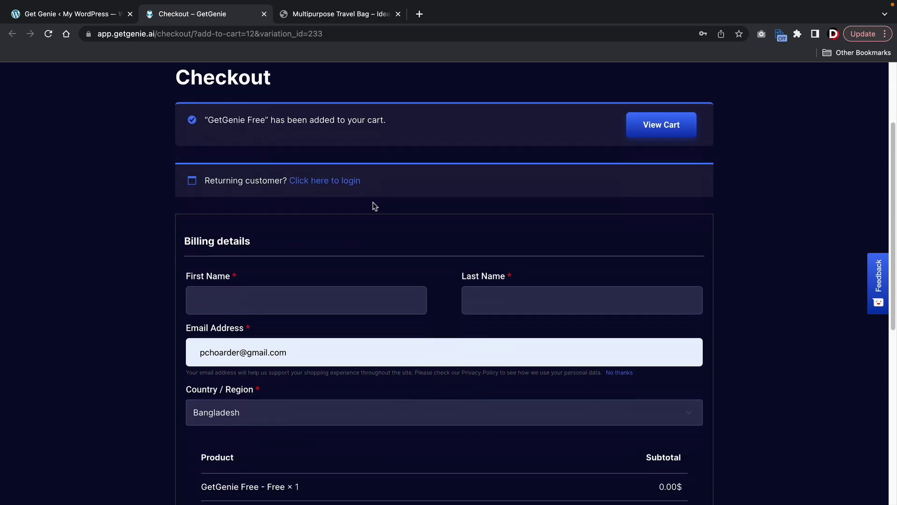
pyautogui.scroll(-2, 297, 250)
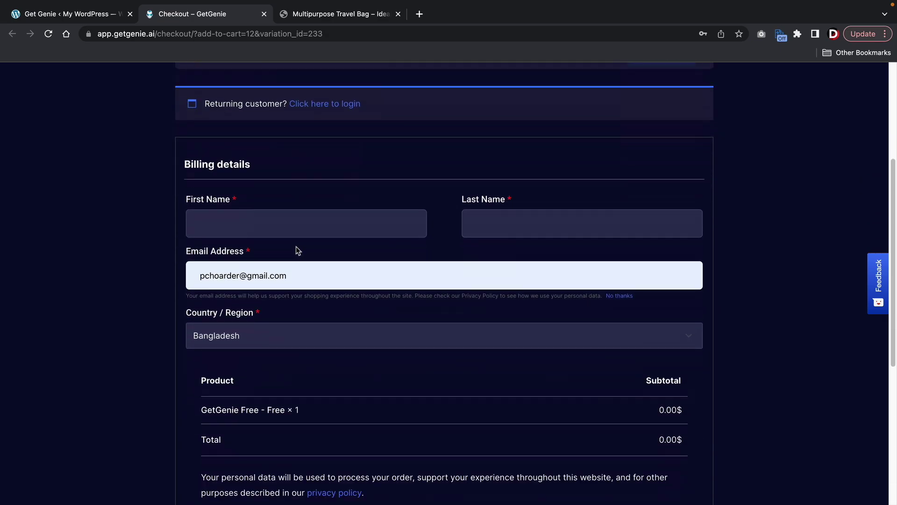
pyautogui.scroll(2, 297, 251)
pyautogui.moveTo(387, 149); pyautogui.dragTo(204, 146)
pyautogui.scroll(-4, 279, 184)
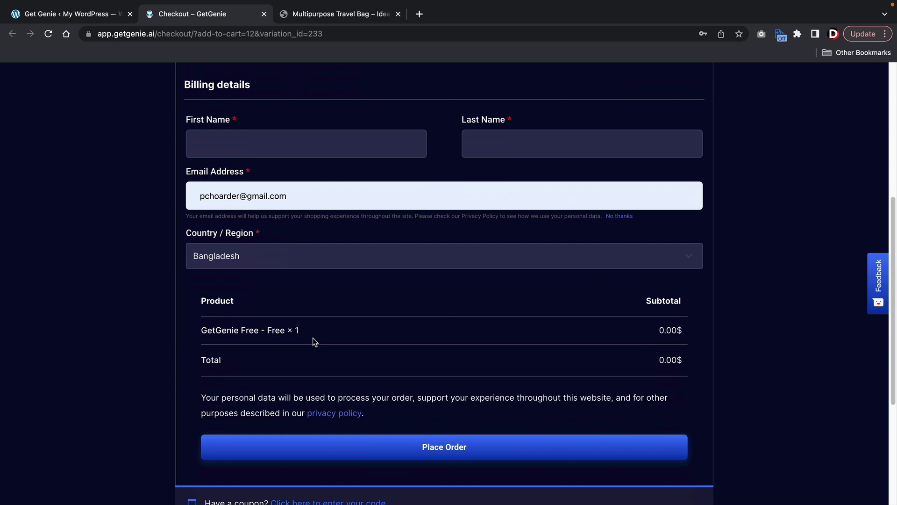
pyautogui.scroll(-1, 312, 337)
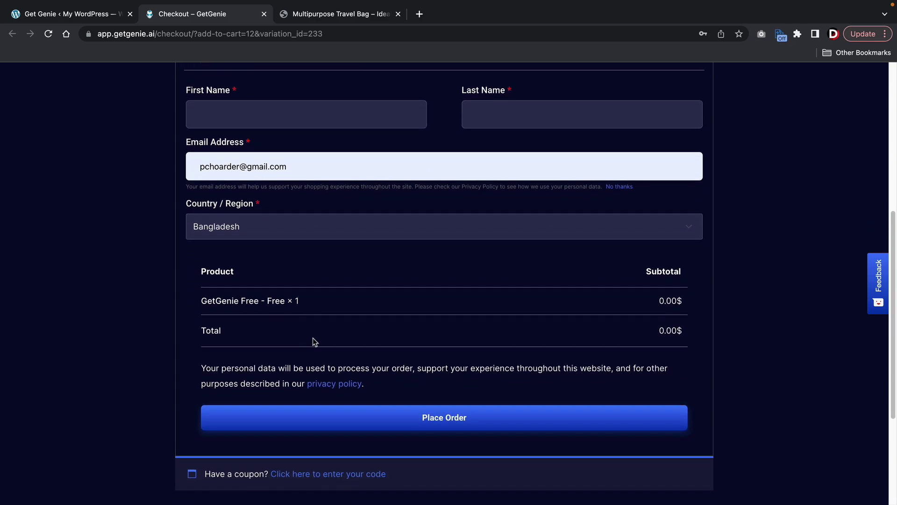
pyautogui.click(335, 416)
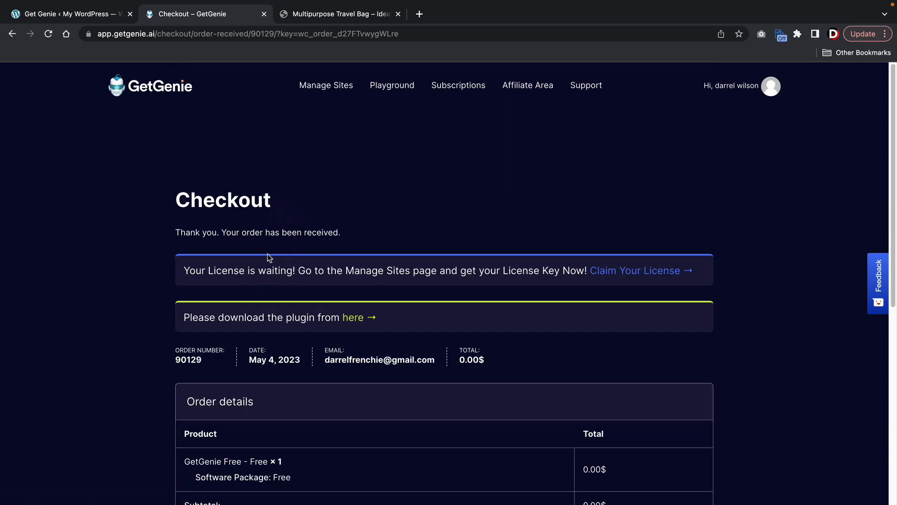
pyautogui.click(612, 277)
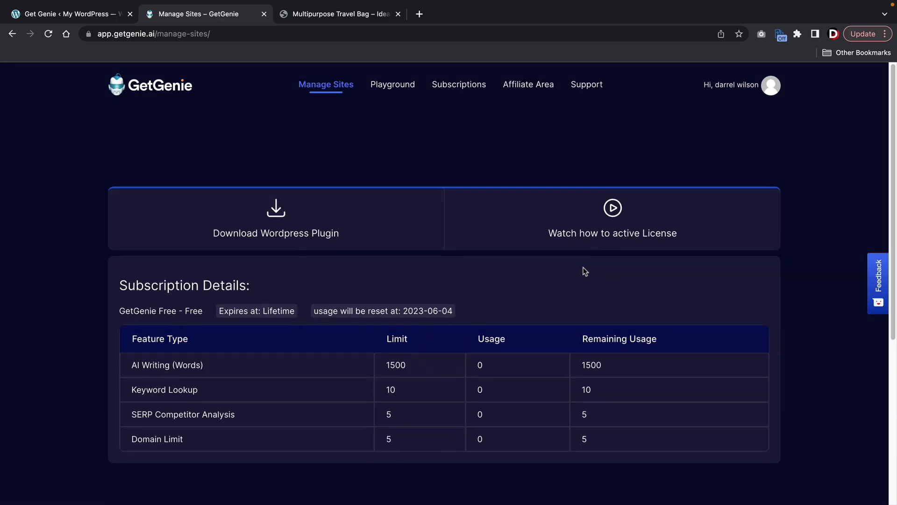
# Add flatsometutorial.com as a site in the GetGenie account's site management page
pyautogui.scroll(-3, 583, 270)
pyautogui.scroll(-3, 583, 270)
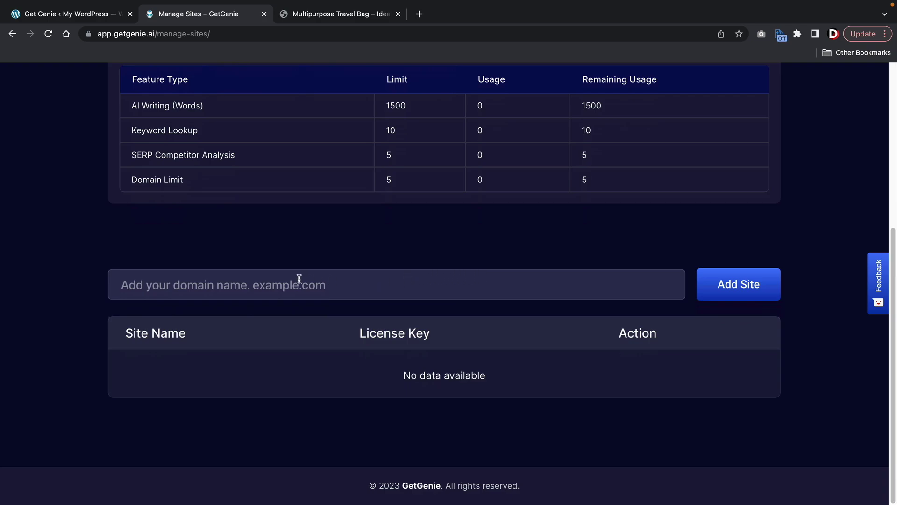
pyautogui.click(195, 279)
pyautogui.write('flatworld')
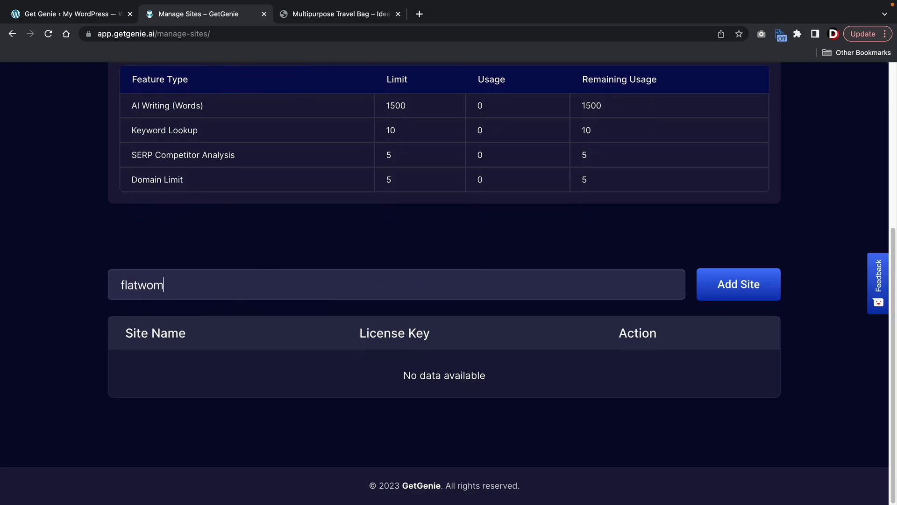
pyautogui.press('BackSpace')
pyautogui.press('BackSpace')
pyautogui.press('BackSpace')
pyautogui.press('BackSpace')
pyautogui.press('BackSpace')
pyautogui.write('sometutorial.com')
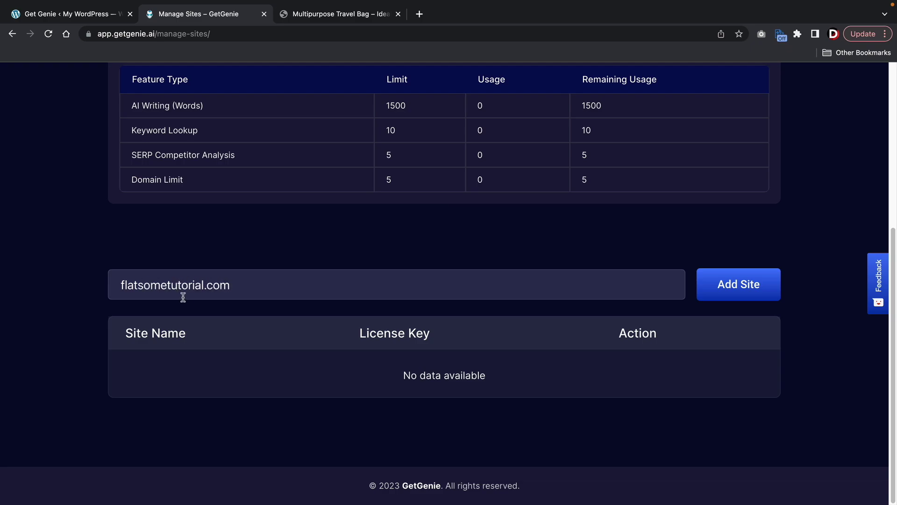
pyautogui.click(725, 293)
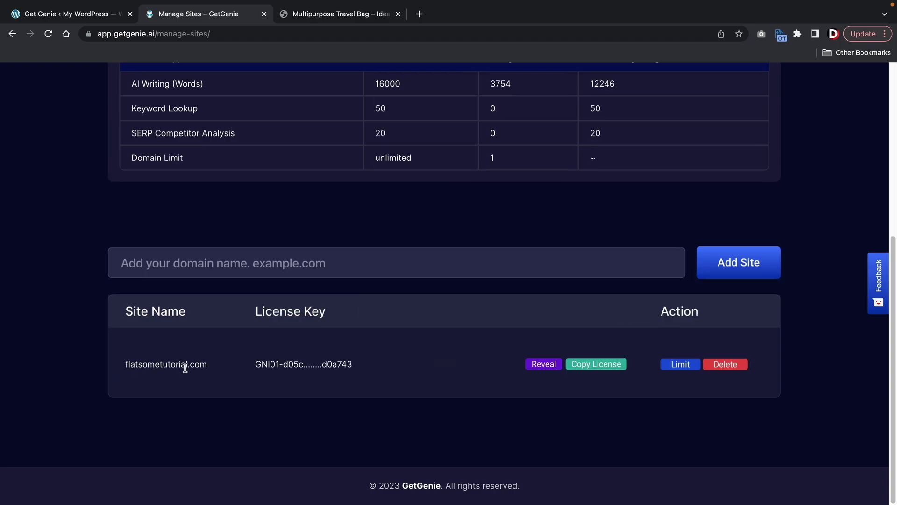
# Copy the license key for flatsometutorial.com, paste it into the plugin's license key field in WordPress and activate it
pyautogui.click(592, 366)
pyautogui.click(108, 17)
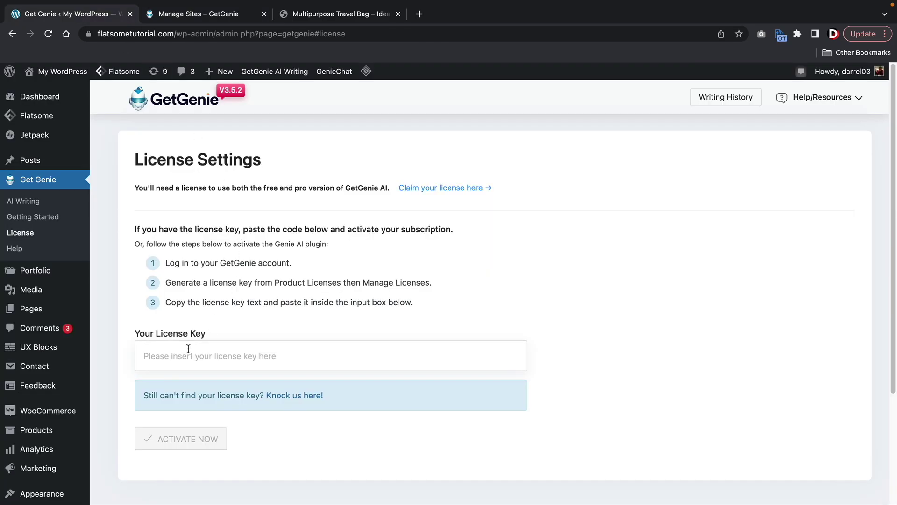
pyautogui.rightClick(187, 351)
pyautogui.click(204, 418)
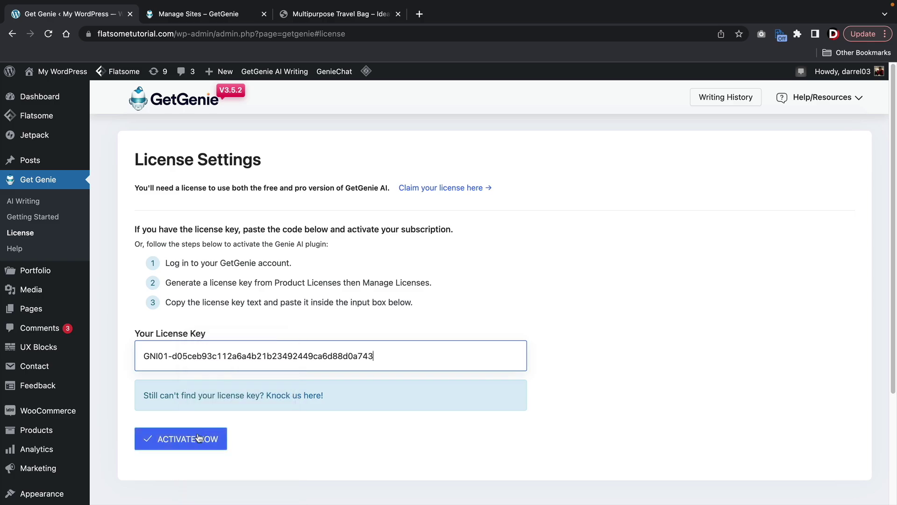
pyautogui.click(195, 438)
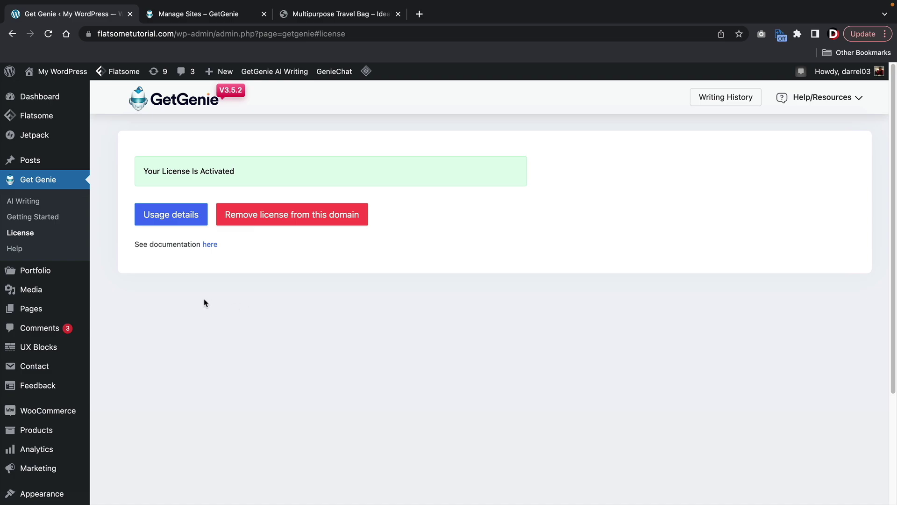
# Open the Gaming Laptop product for editing from the list of all products
pyautogui.moveTo(36, 429)
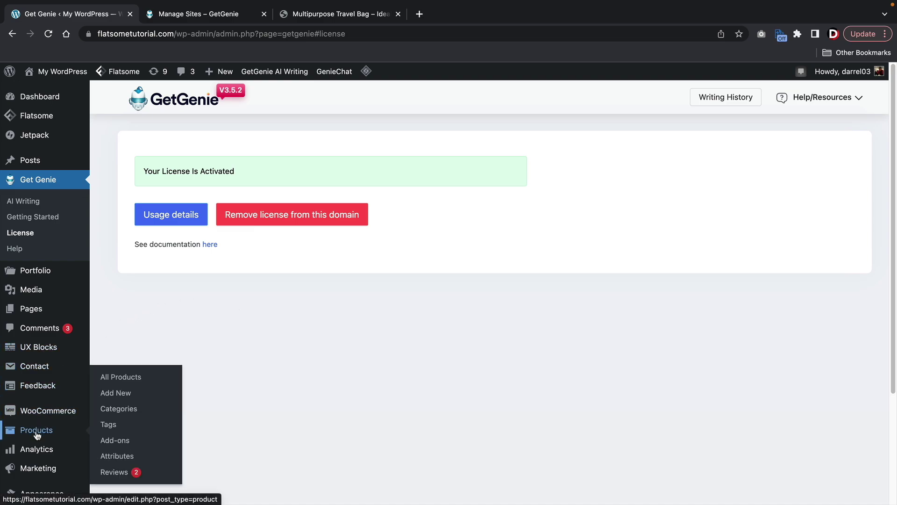
pyautogui.click(136, 377)
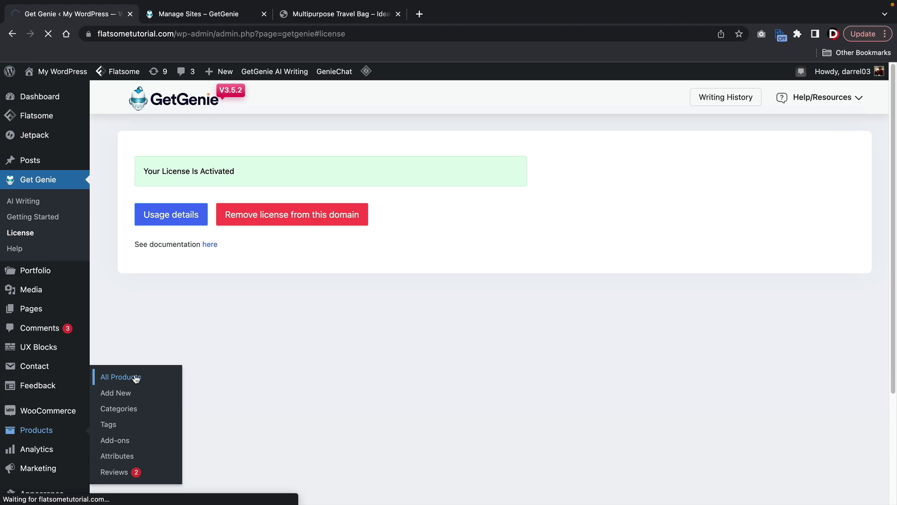
pyautogui.scroll(-5, 176, 368)
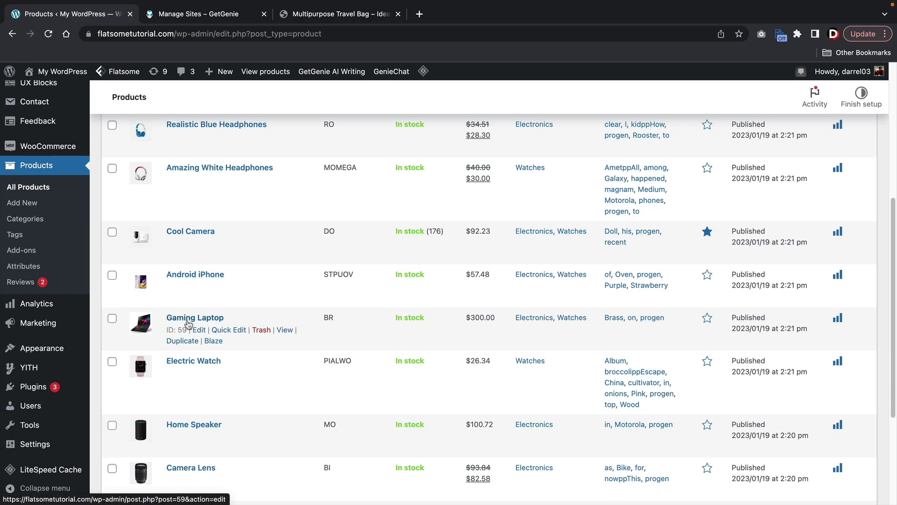
pyautogui.click(199, 330)
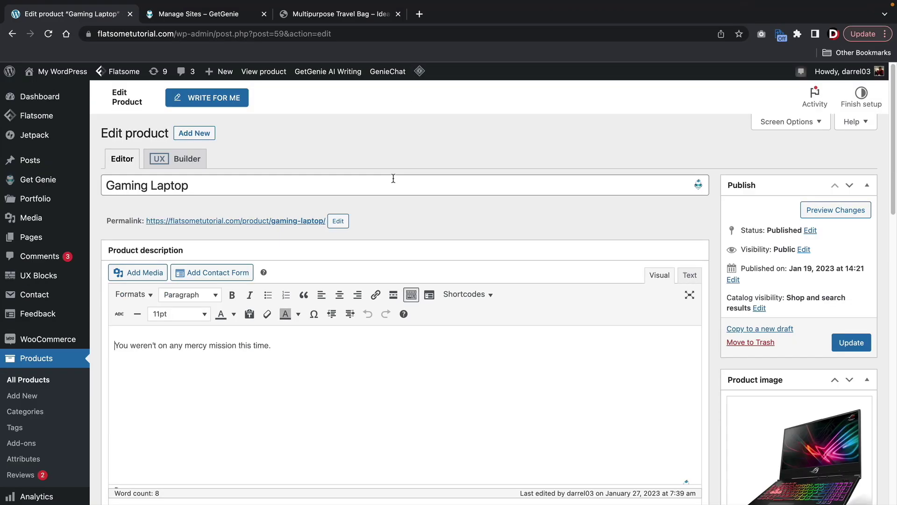
# Open the GetGenie writing assistant for this product, view its long and short description forms and return to the title form
pyautogui.click(209, 99)
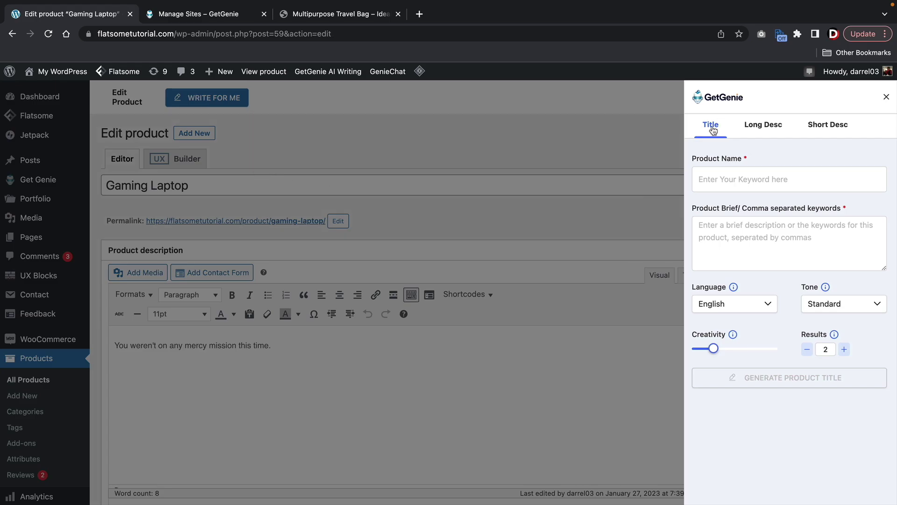
pyautogui.click(767, 129)
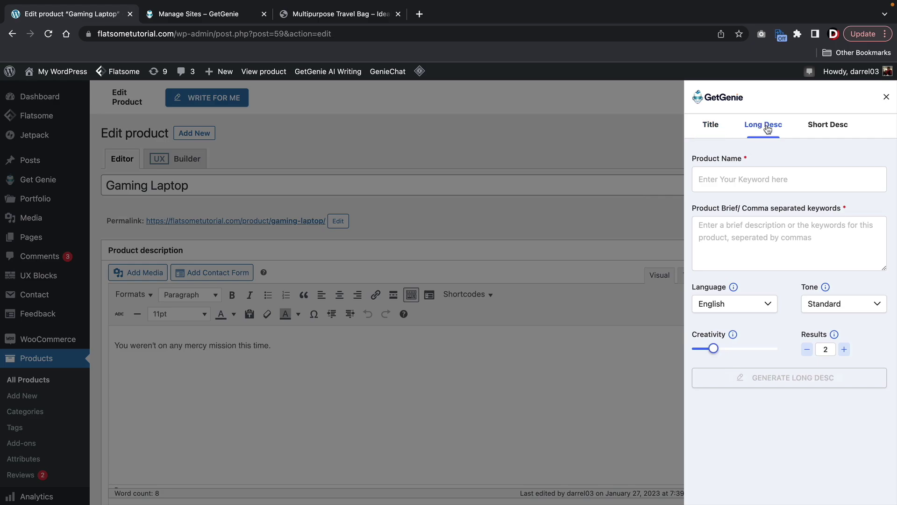
pyautogui.click(827, 130)
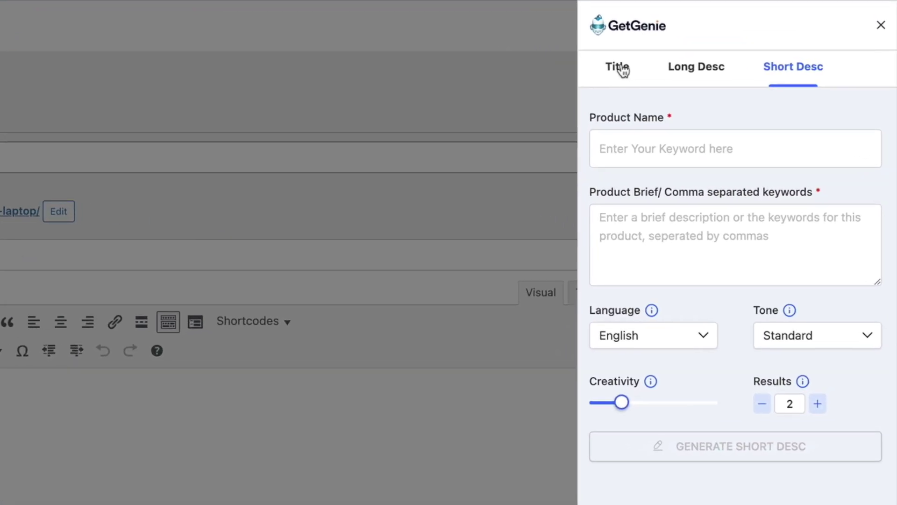
pyautogui.click(713, 129)
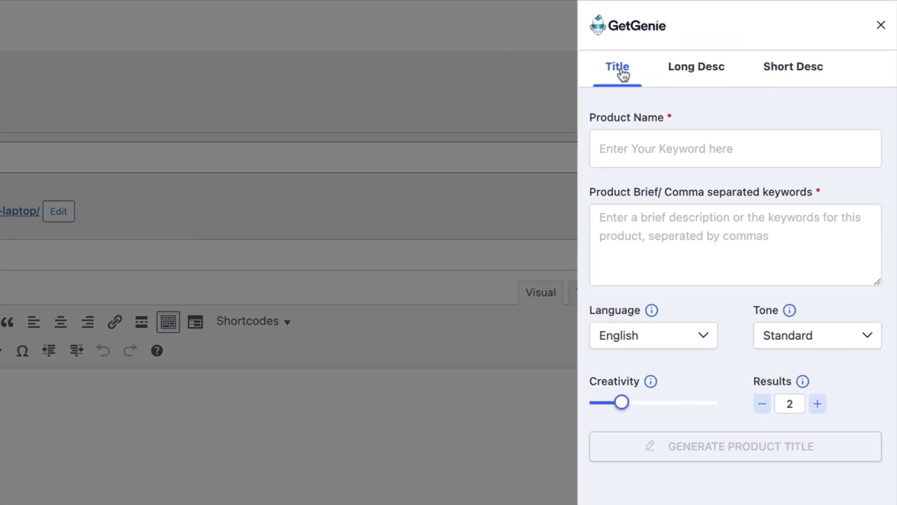
# Fill in the title form with product name "Gaming Laptop" and product brief "A Gaming laptop to play computer games"
pyautogui.click(625, 148)
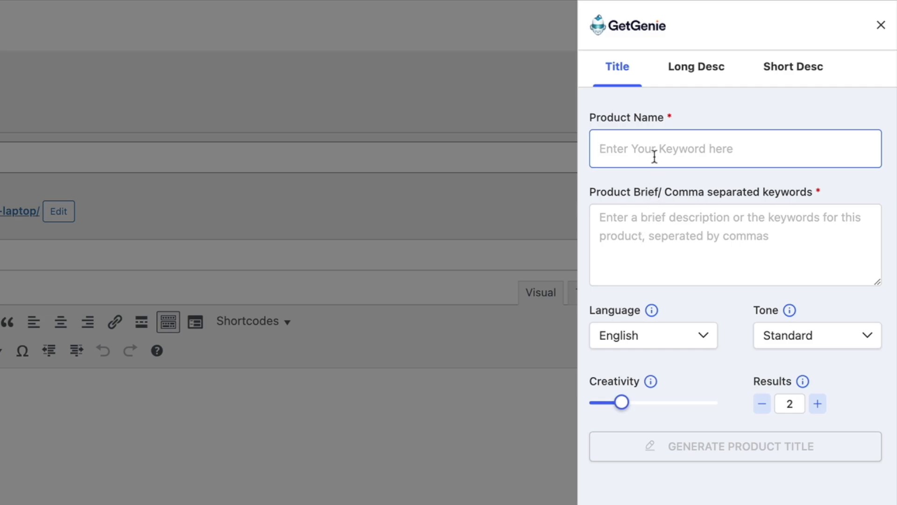
pyautogui.write('Gaming Laptop')
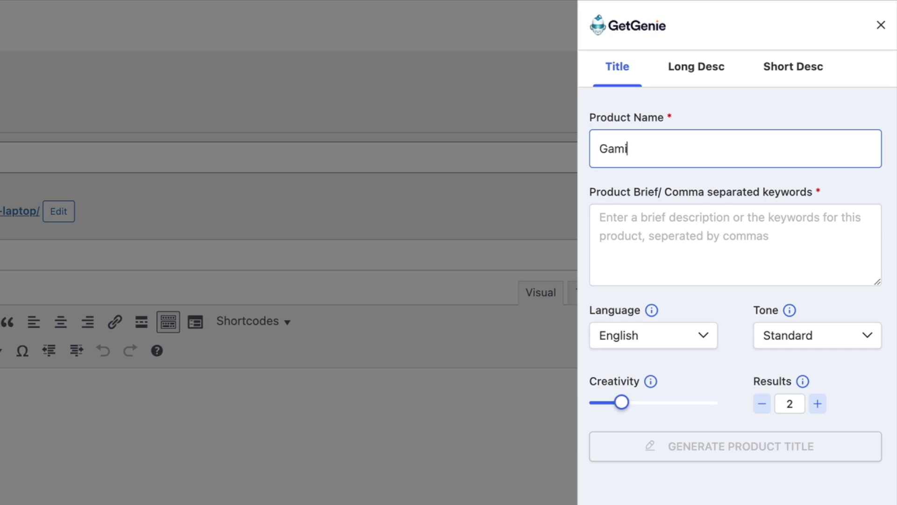
pyautogui.press('Tab')
pyautogui.write('A')
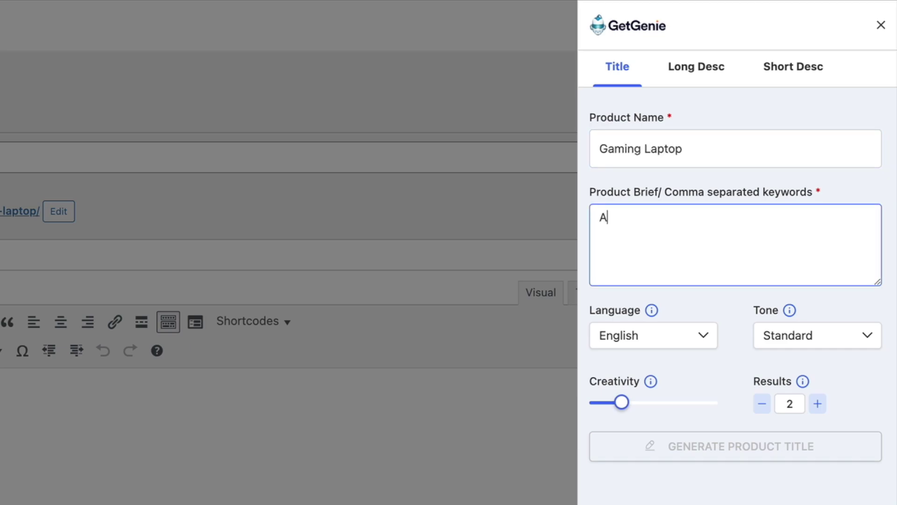
pyautogui.write(' Gaming laptop to plat v')
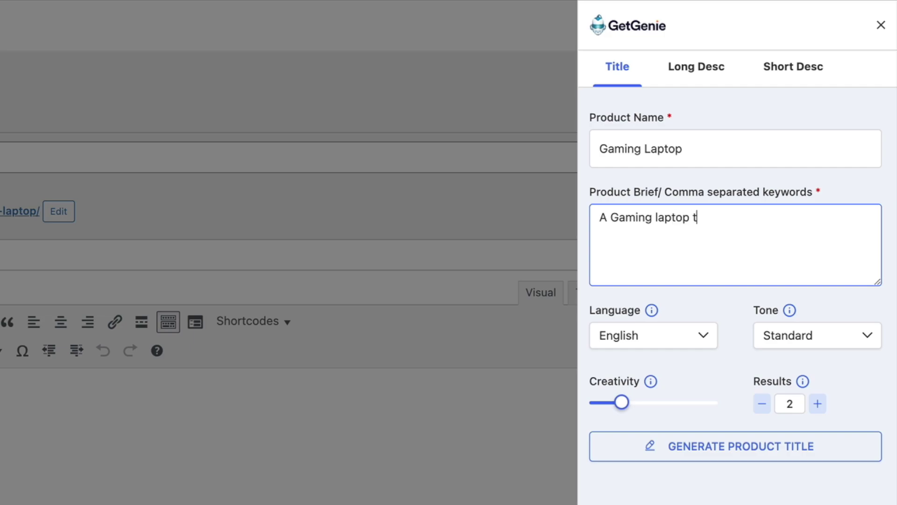
pyautogui.press('BackSpace')
pyautogui.press('BackSpace')
pyautogui.press('BackSpace')
pyautogui.write('y ')
pyautogui.write('cmmmmmp')
pyautogui.press('BackSpace')
pyautogui.press('BackSpace')
pyautogui.press('BackSpace')
pyautogui.press('BackSpace')
pyautogui.press('BackSpace')
pyautogui.press('BackSpace')
pyautogui.write('omputer games')
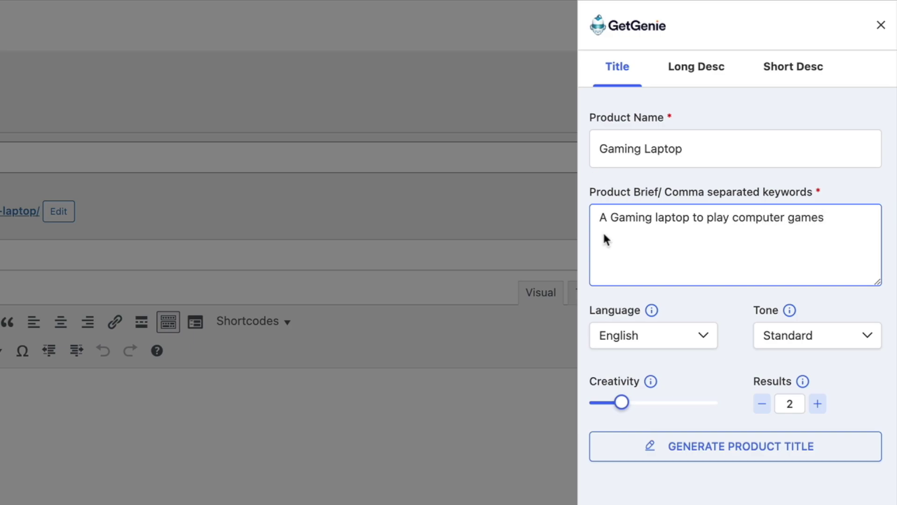
# Examine the language and tone options available for title generation, keeping English and Standard
pyautogui.click(609, 336)
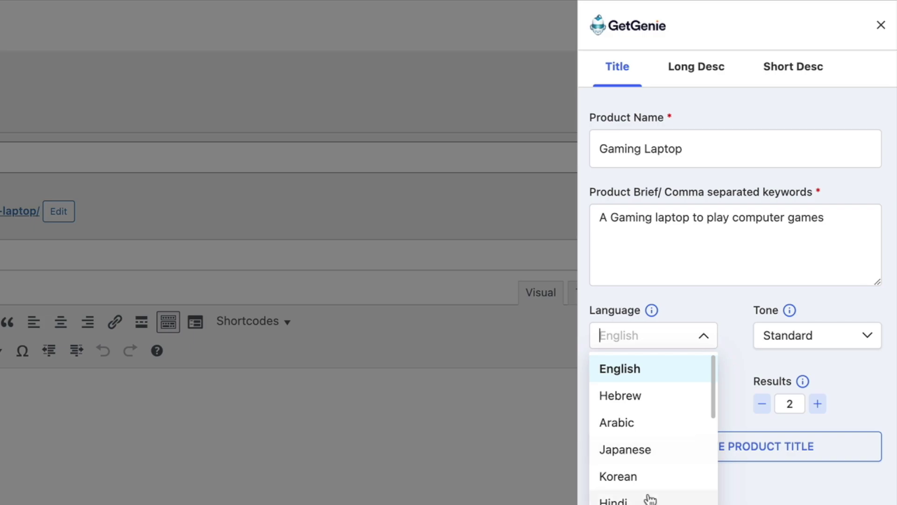
pyautogui.scroll(-5, 651, 496)
pyautogui.scroll(4, 651, 496)
pyautogui.click(821, 378)
pyautogui.click(823, 335)
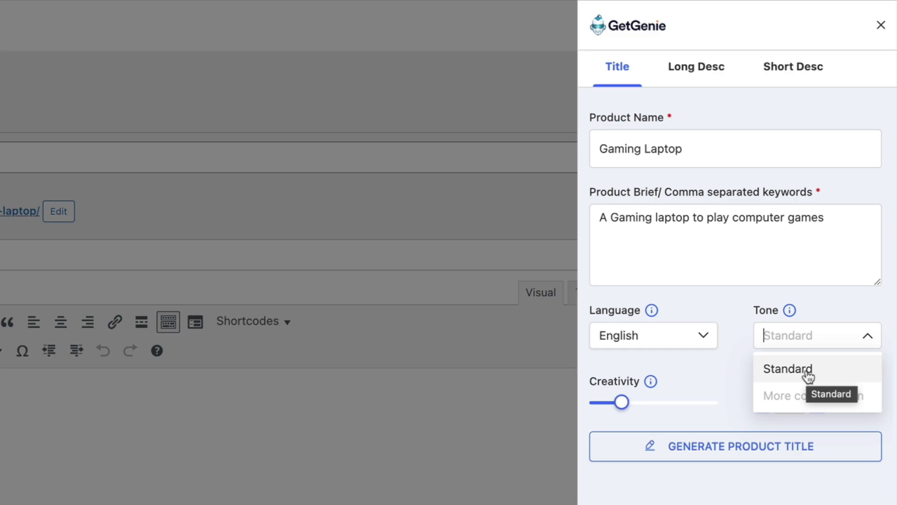
pyautogui.click(760, 484)
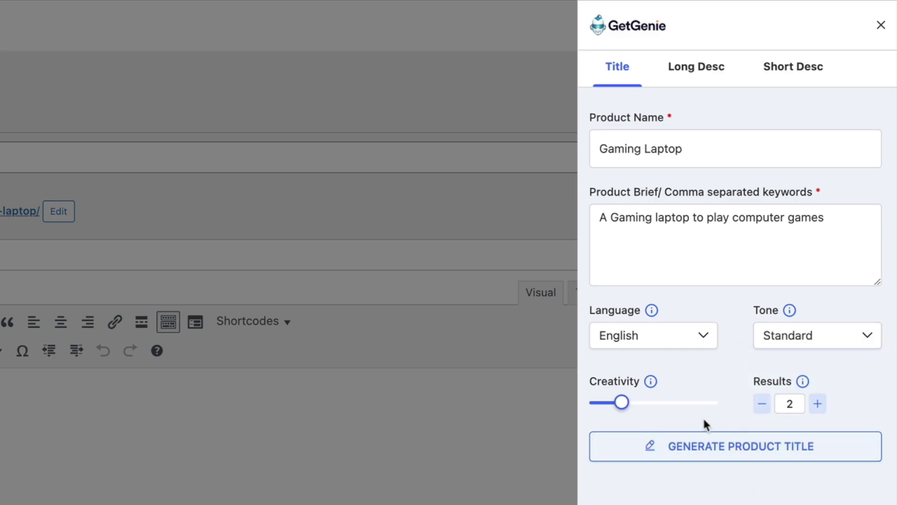
# Set creativity to about three quarters and the number of results to 3, and generate product titles
pyautogui.moveTo(622, 402); pyautogui.dragTo(686, 403)
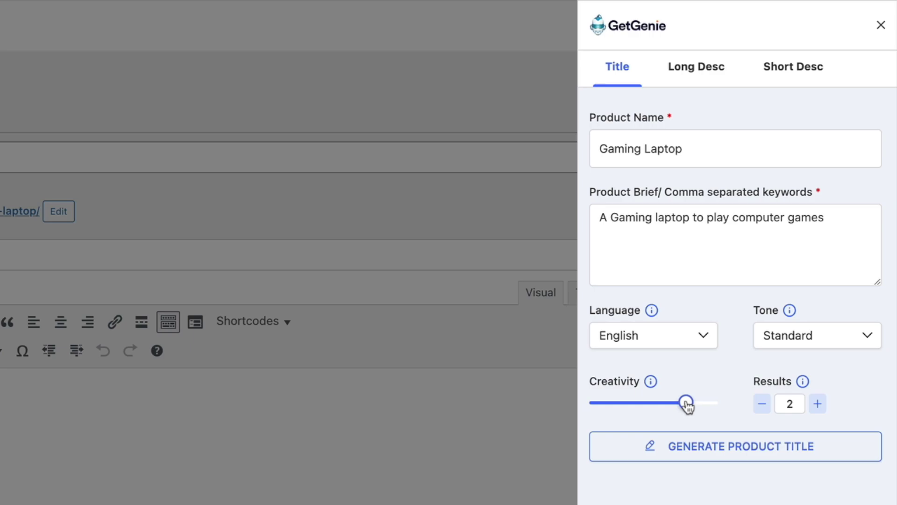
pyautogui.moveTo(687, 403); pyautogui.dragTo(598, 408)
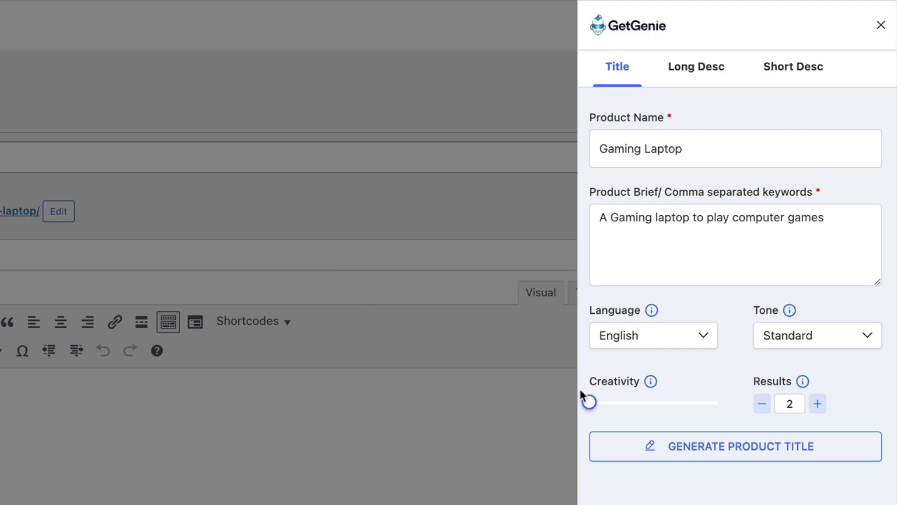
pyautogui.moveTo(589, 401); pyautogui.dragTo(727, 410)
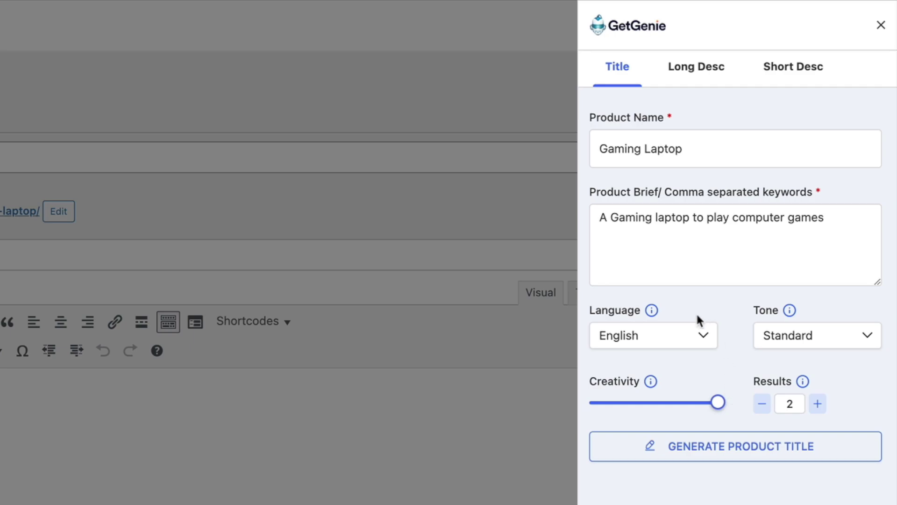
pyautogui.moveTo(714, 403); pyautogui.dragTo(688, 404)
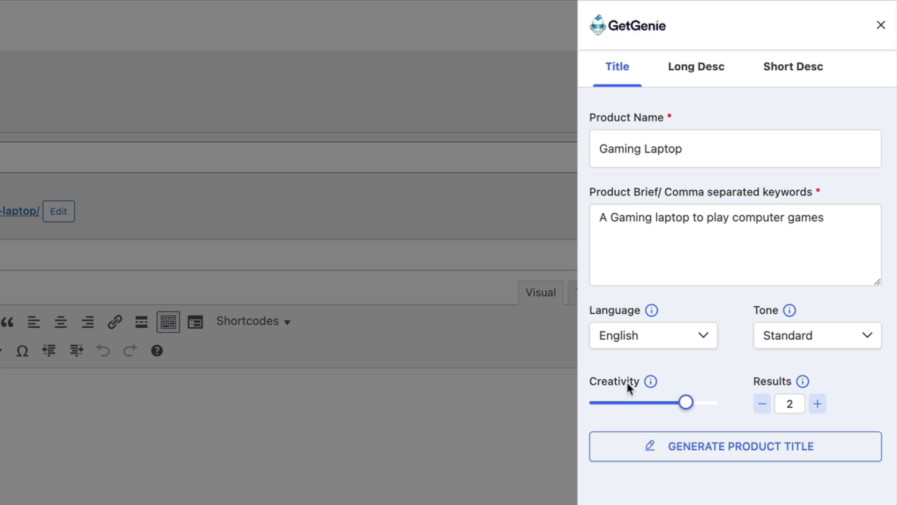
pyautogui.click(818, 403)
pyautogui.moveTo(807, 391)
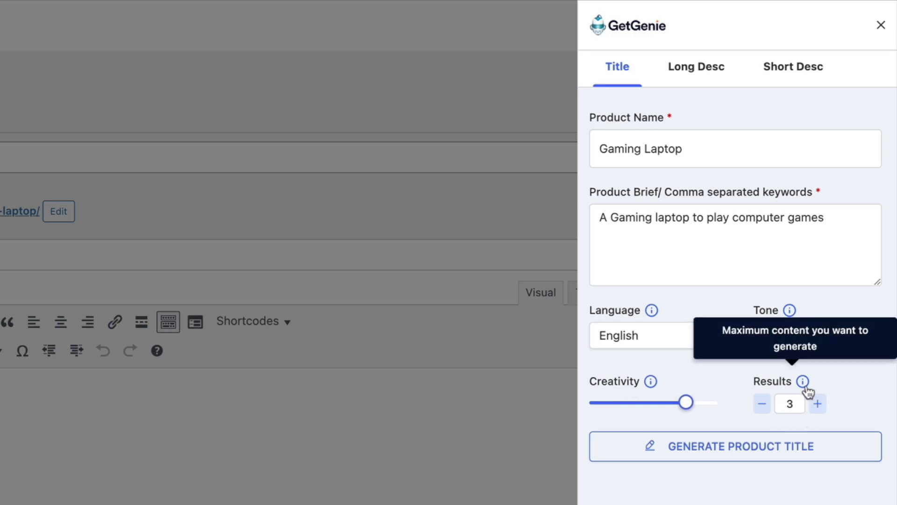
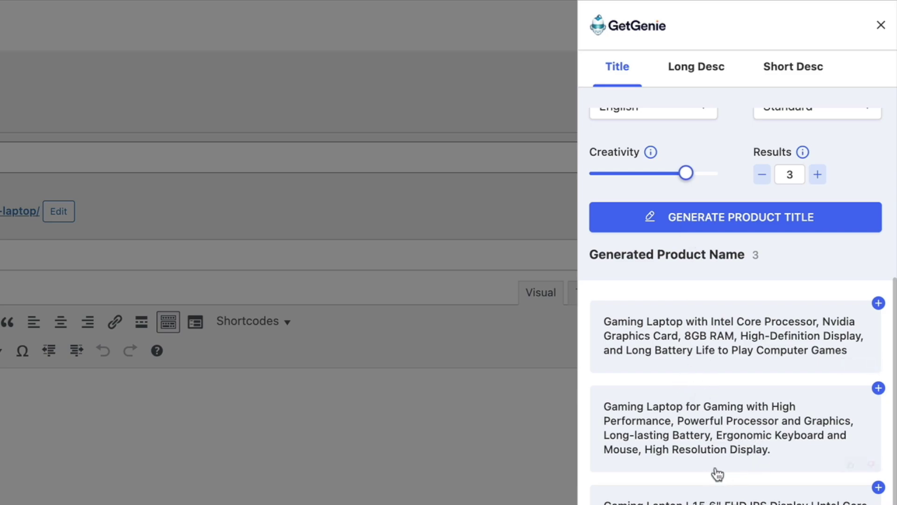
# Lower the creativity to its minimum and generate a new set of product titles
pyautogui.scroll(1, 686, 449)
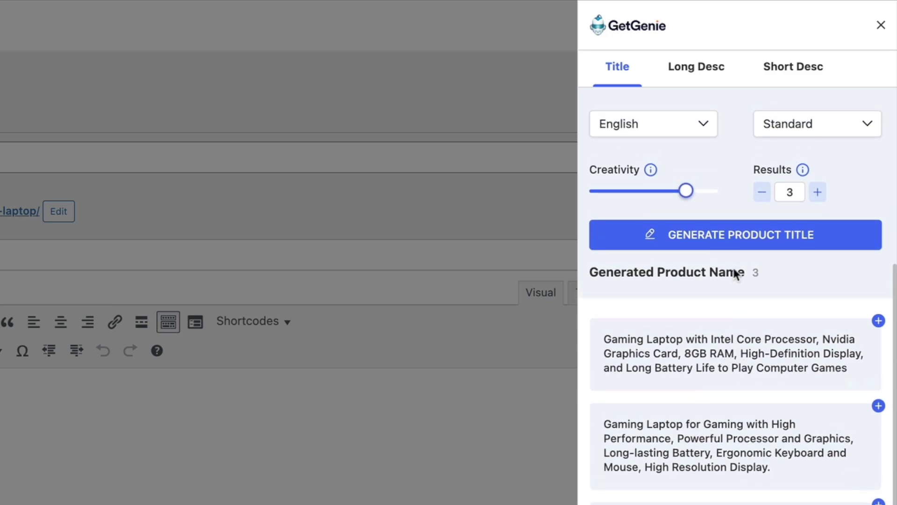
pyautogui.moveTo(687, 191); pyautogui.dragTo(604, 195)
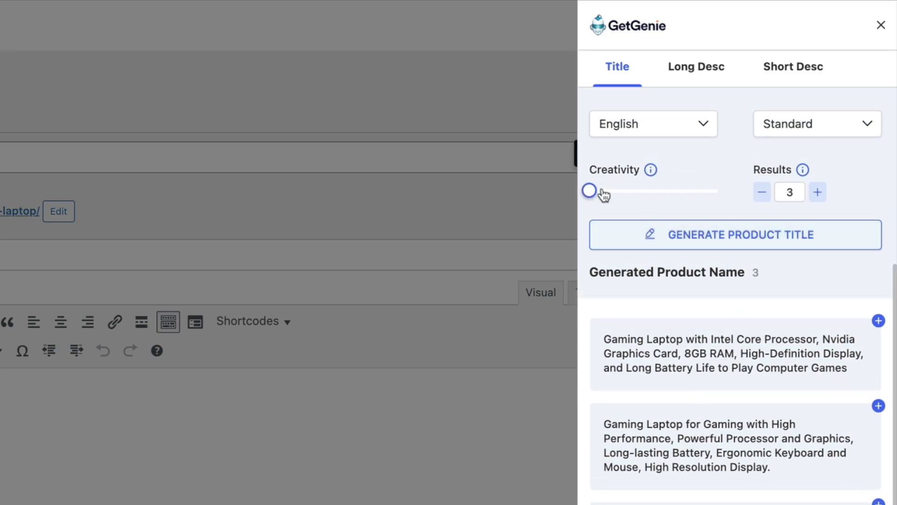
pyautogui.click(664, 235)
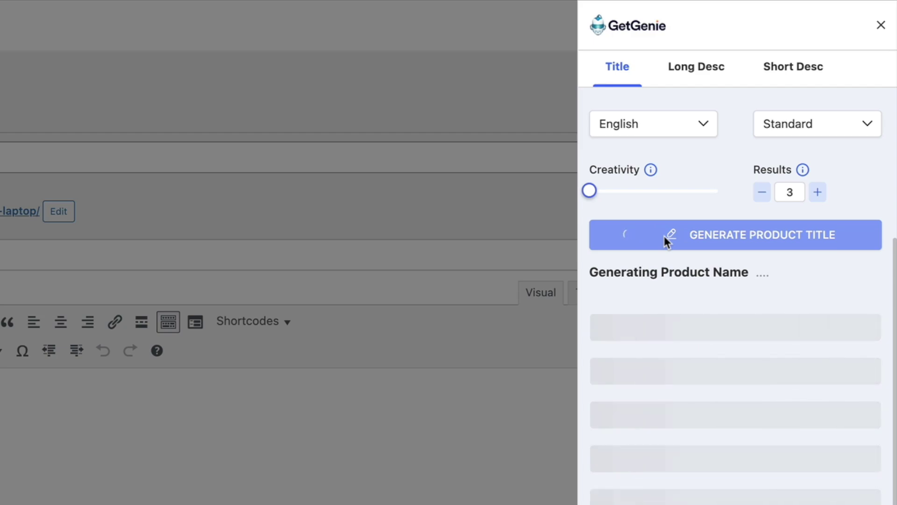
pyautogui.scroll(-1, 659, 387)
pyautogui.moveTo(672, 481)
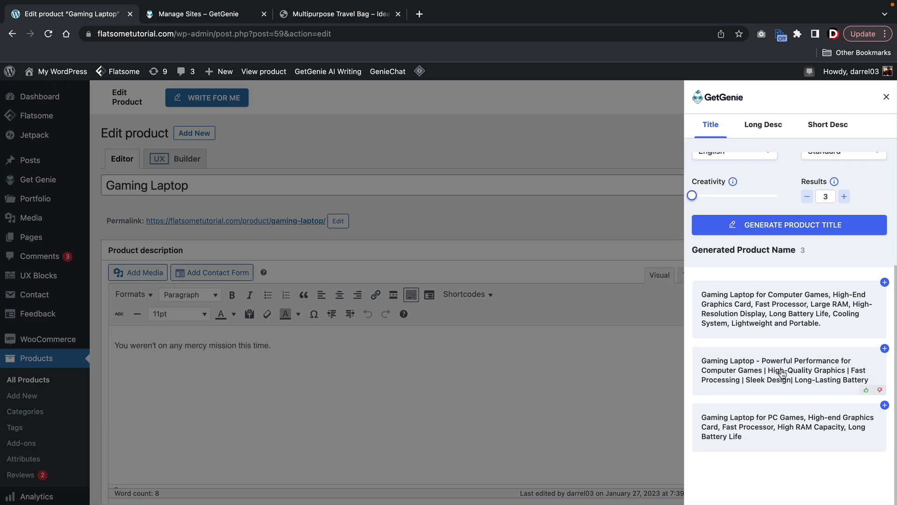
# Insert the generated title beginning "Gaming Laptop - Powerful Performance for Computer Games" into the product and switch to the long description form
pyautogui.click(885, 349)
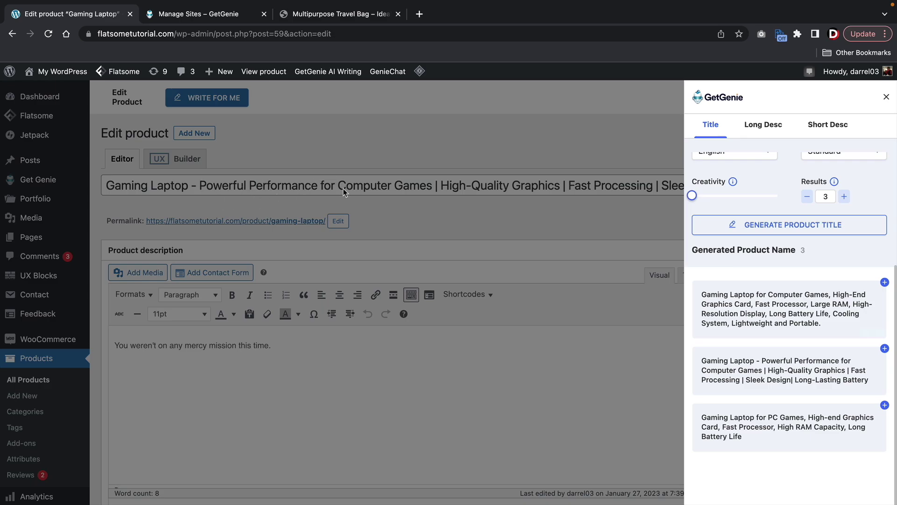
pyautogui.scroll(4, 736, 313)
pyautogui.click(772, 127)
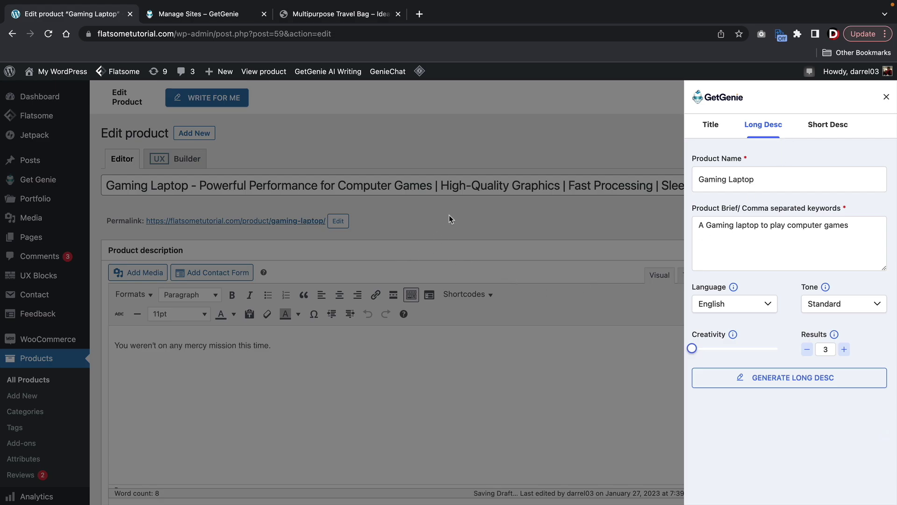
# Review the long description on the Multipurpose Travel Bag product page as an example and return to the Gaming Laptop editor
pyautogui.moveTo(336, 1)
pyautogui.click(336, 41)
pyautogui.scroll(-10, 503, 339)
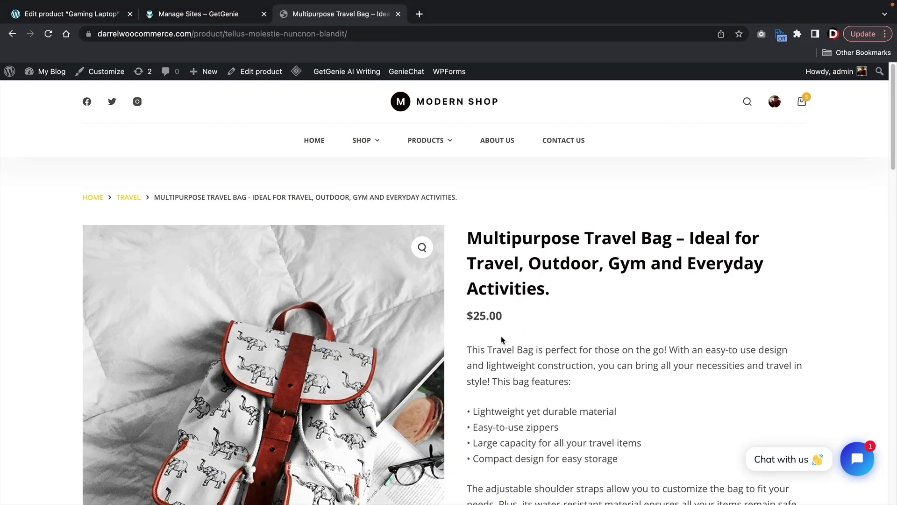
pyautogui.scroll(3, 517, 280)
pyautogui.moveTo(588, 378); pyautogui.dragTo(141, 335)
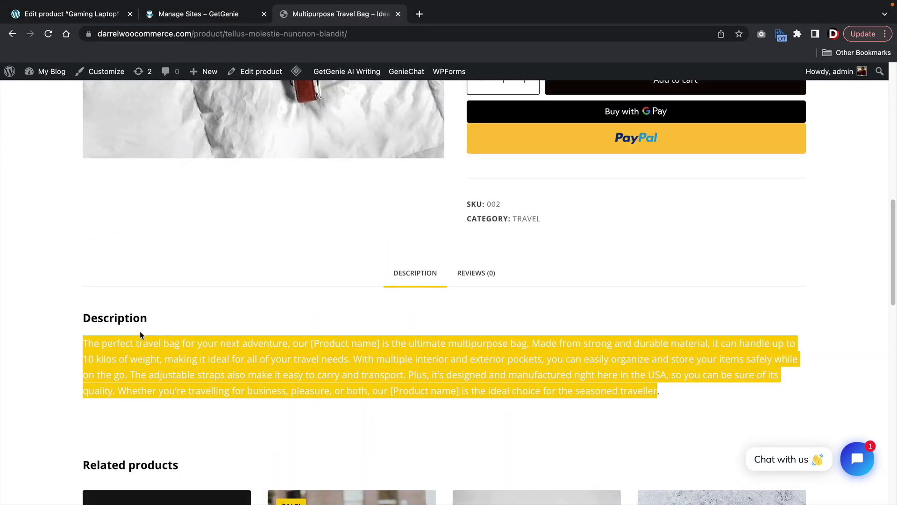
pyautogui.click(215, 20)
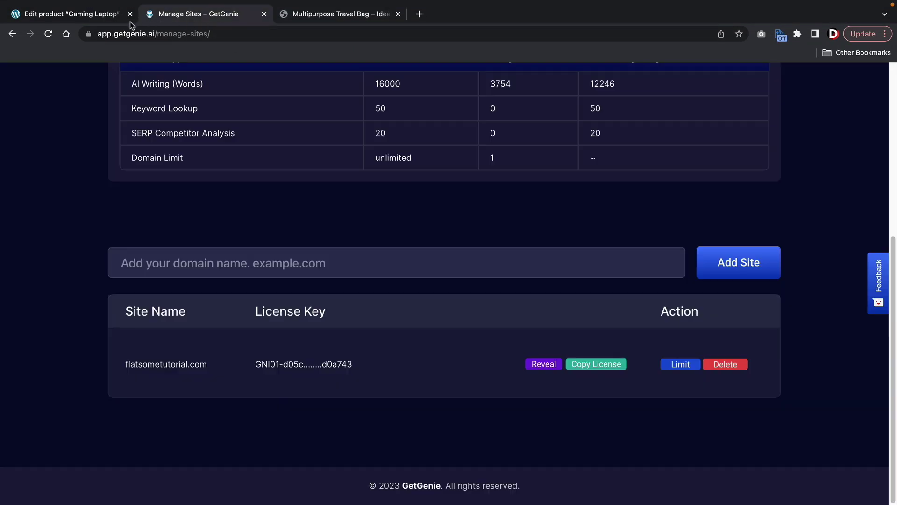
pyautogui.click(88, 16)
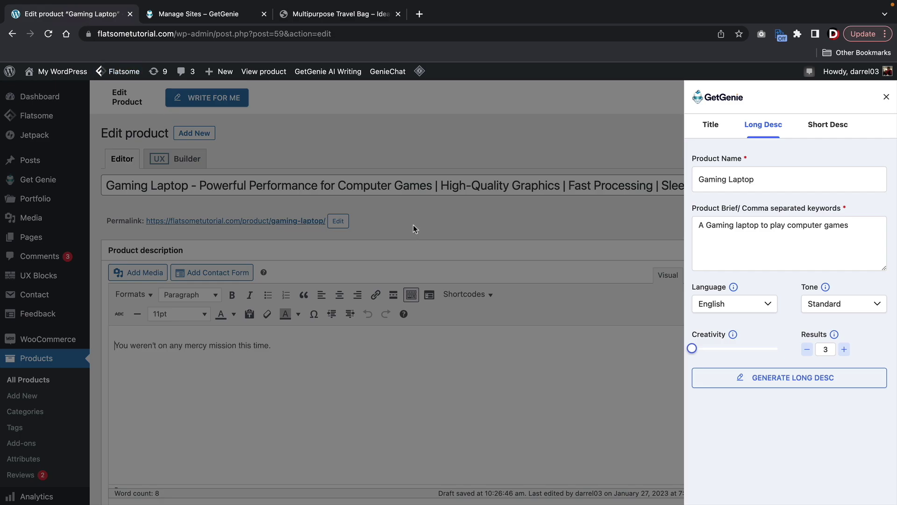
# Replace the product brief with four lines: "gaming laptop that is made by alienware", "made in usa", "8 core nvdia processor", "15 lbs"
pyautogui.tripleClick(764, 231)
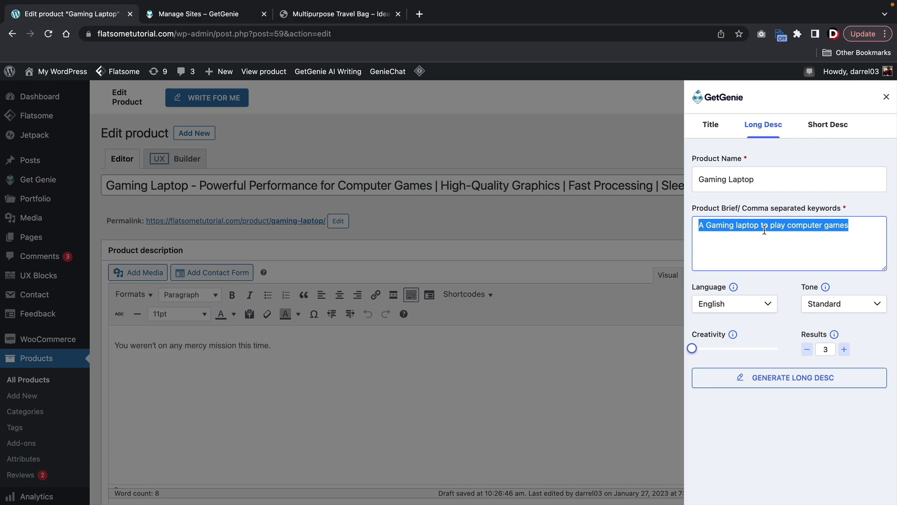
pyautogui.write('gaming laptop that is made by alienware made in usa 8 core nvdia processor 15 lbs')
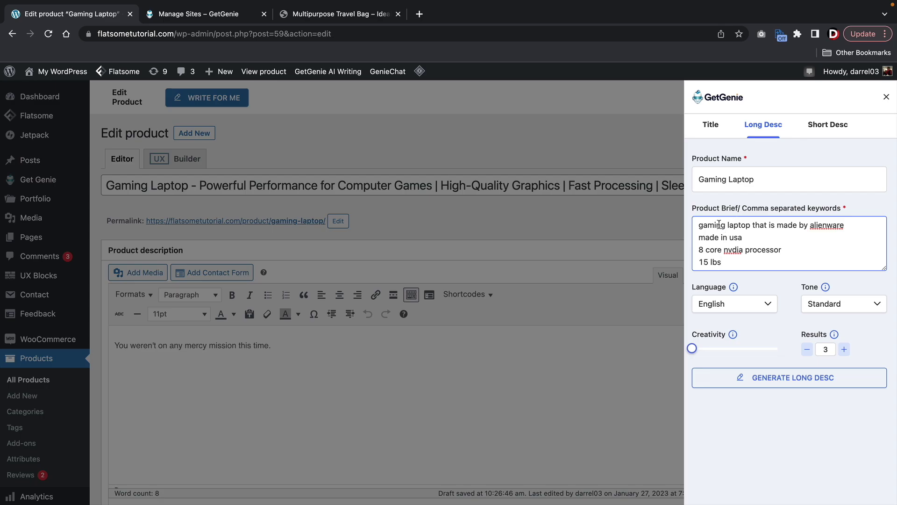
pyautogui.moveTo(709, 243); pyautogui.dragTo(747, 241)
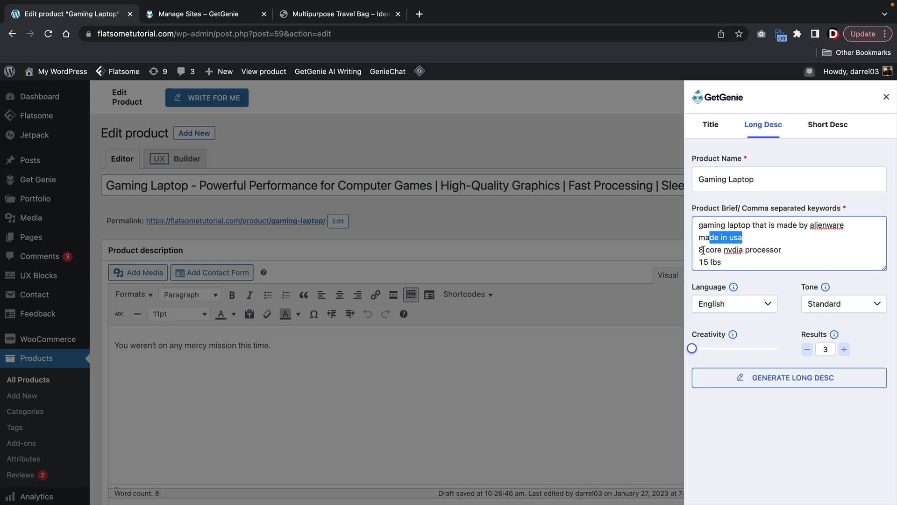
# Raise the creativity to about a quarter of its range and generate three long descriptions from the product brief
pyautogui.moveTo(751, 262); pyautogui.dragTo(697, 263)
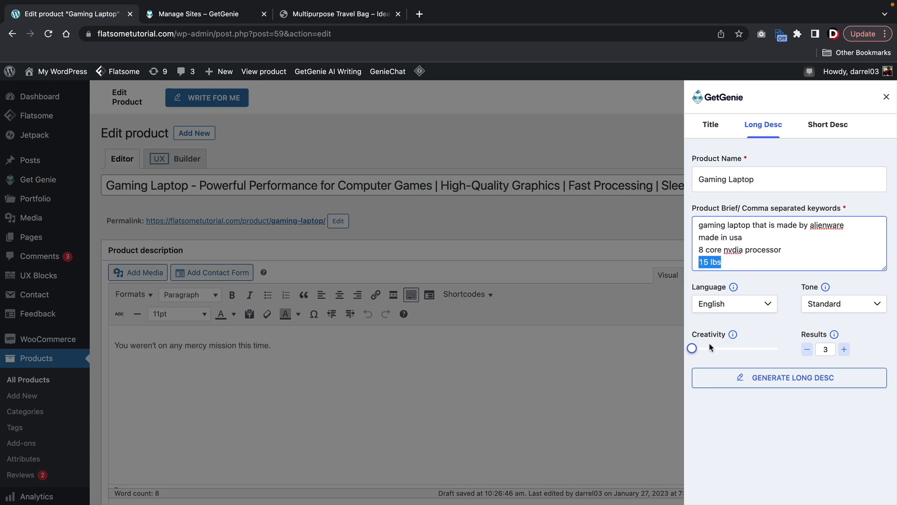
pyautogui.moveTo(693, 348); pyautogui.dragTo(713, 348)
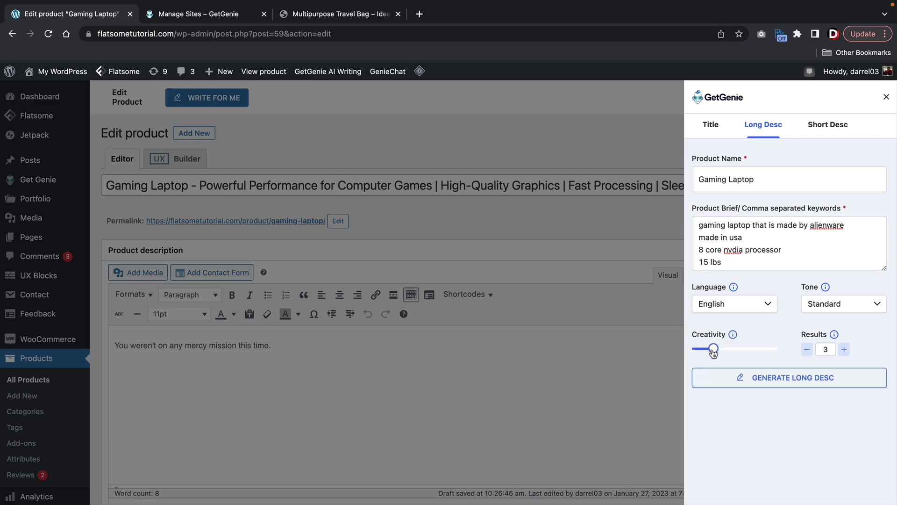
pyautogui.click(788, 382)
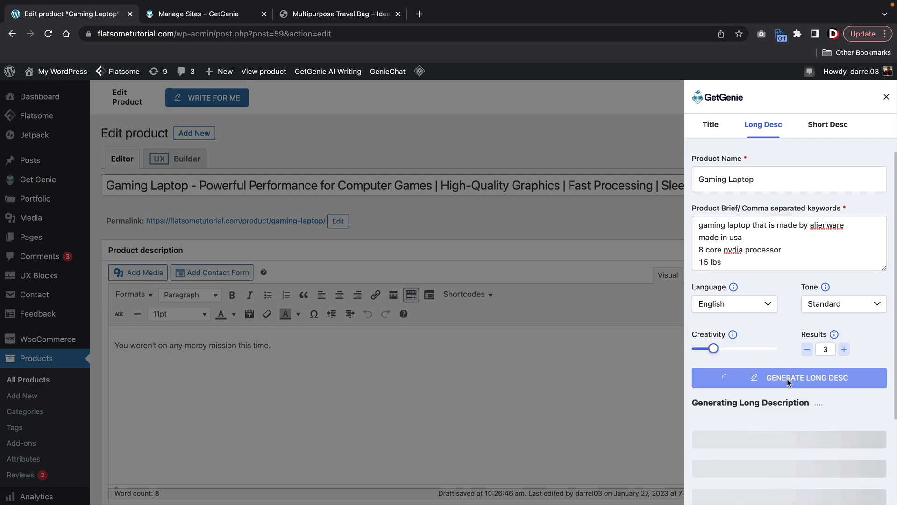
# Review the generated long descriptions and insert the one beginning "Introducing the Alienware Gaming Laptop" into the product description
pyautogui.scroll(-4, 781, 324)
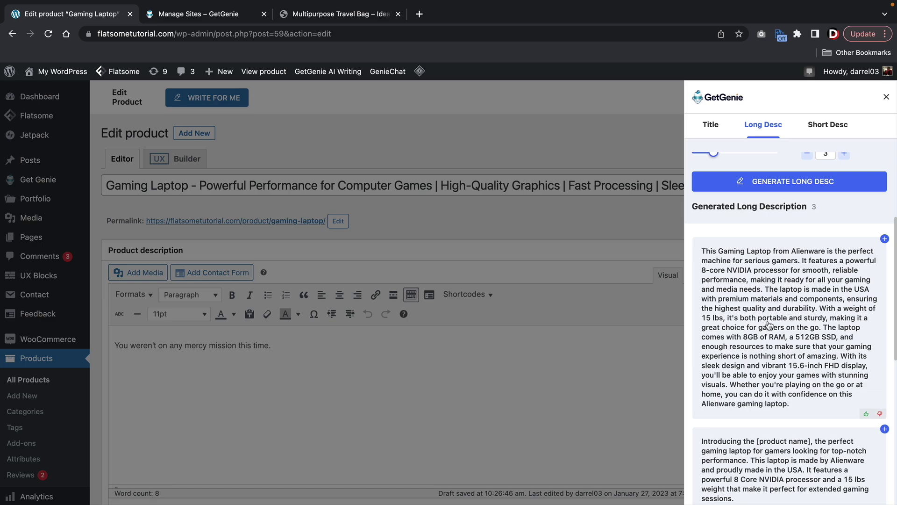
pyautogui.scroll(-3, 800, 321)
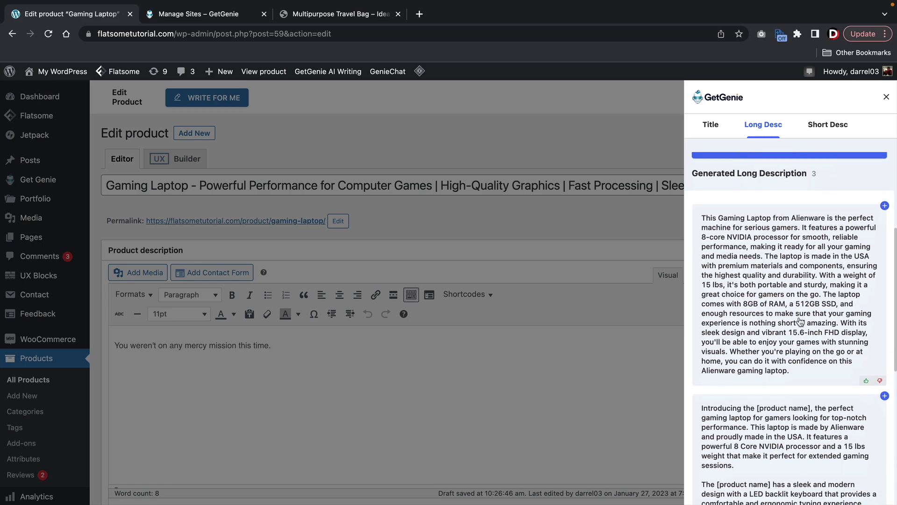
pyautogui.scroll(-1, 800, 322)
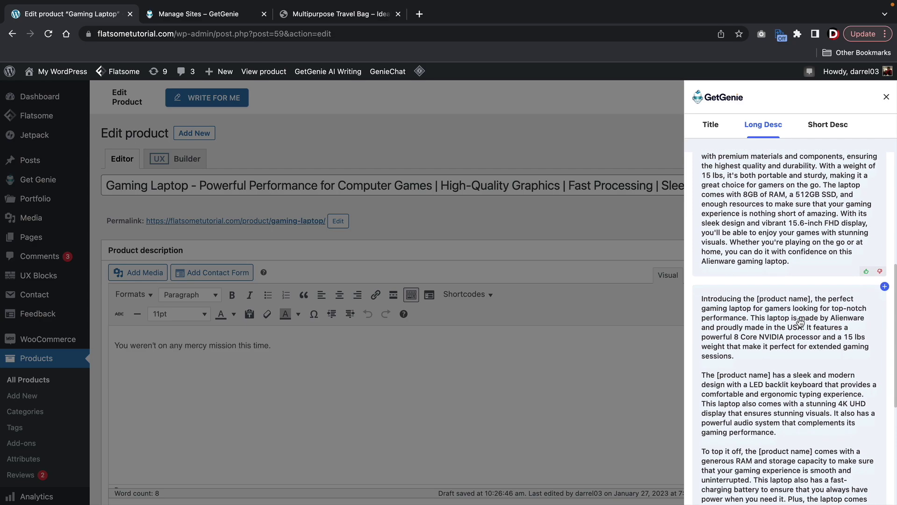
pyautogui.scroll(-2, 800, 321)
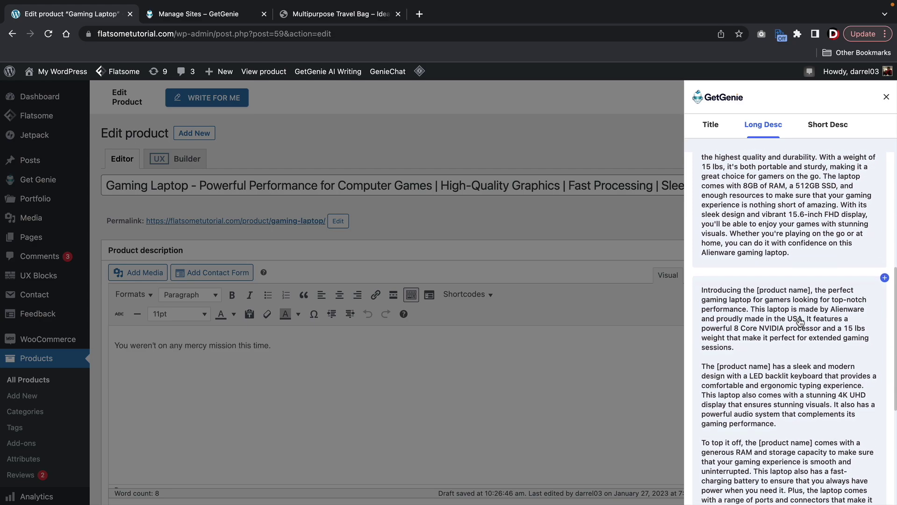
pyautogui.scroll(-8, 800, 322)
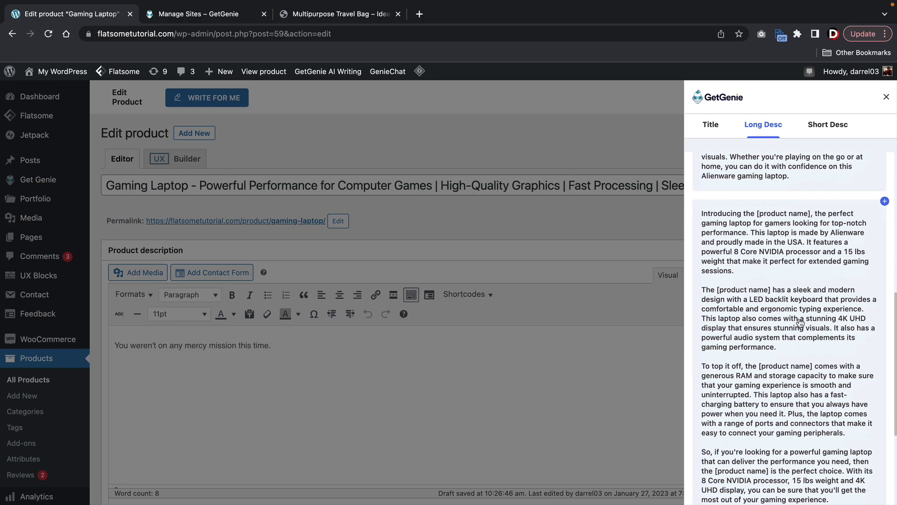
pyautogui.scroll(-4, 804, 303)
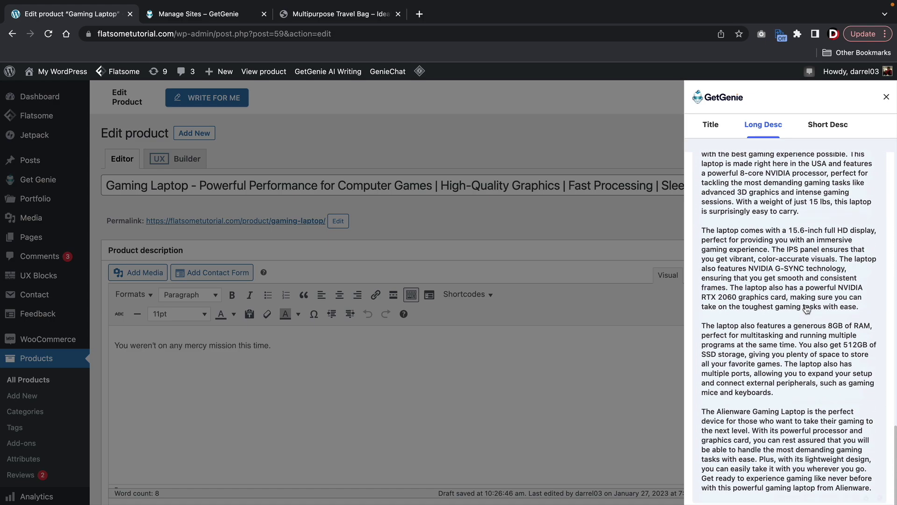
pyautogui.scroll(-2, 782, 386)
pyautogui.scroll(5, 783, 386)
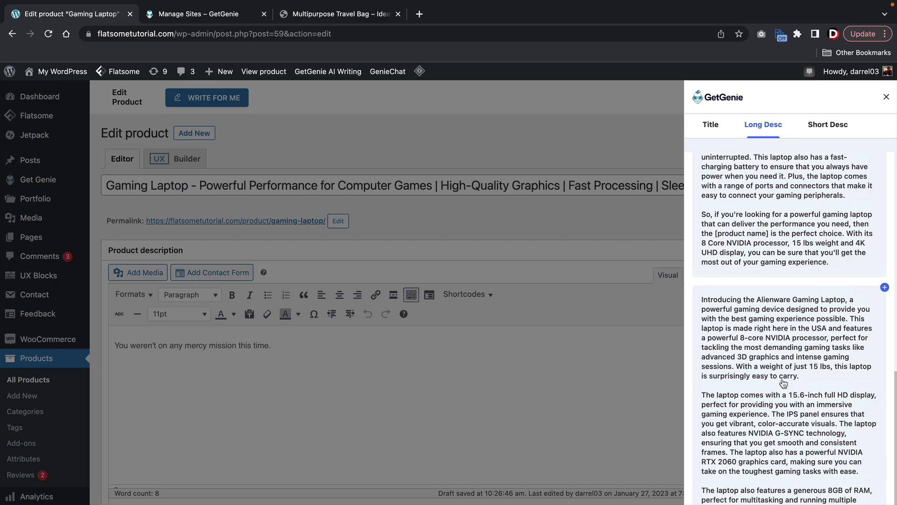
pyautogui.scroll(-1, 784, 383)
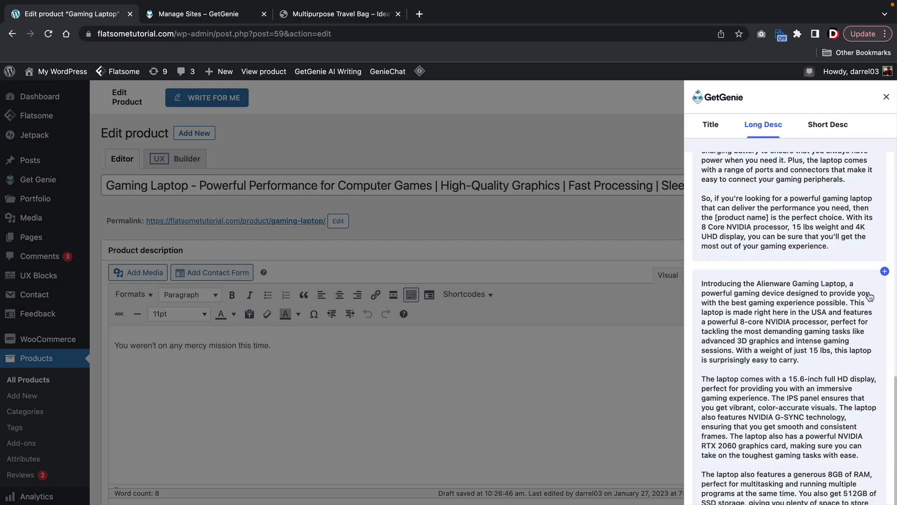
pyautogui.click(885, 271)
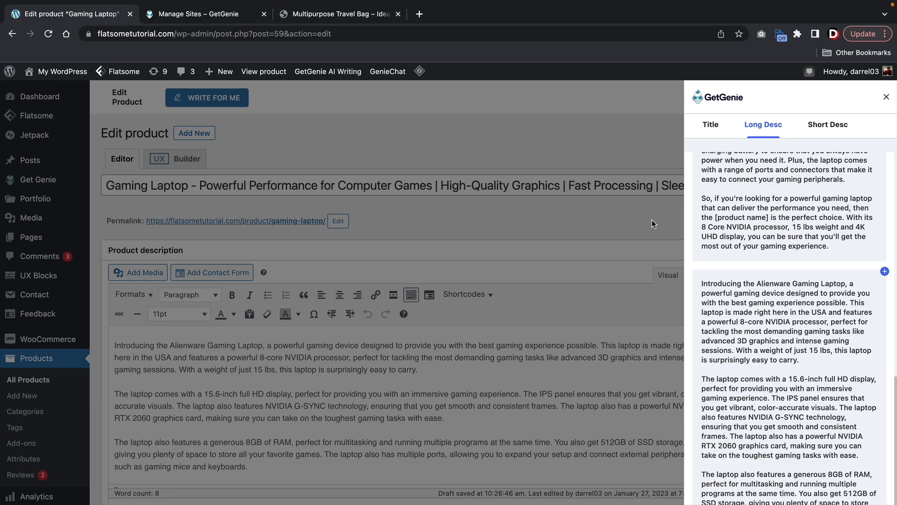
# Rewrite the short-description brief: "best gaming laptop," "great for gaming" "30 day money back," "fast and state of the art gaming laptop," "(use bullet points to display features)"
pyautogui.click(827, 130)
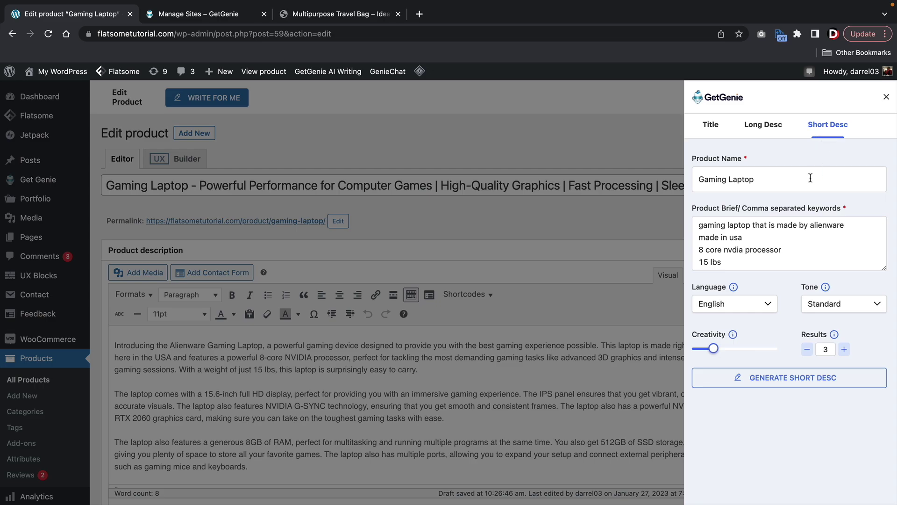
pyautogui.moveTo(735, 262); pyautogui.dragTo(679, 220)
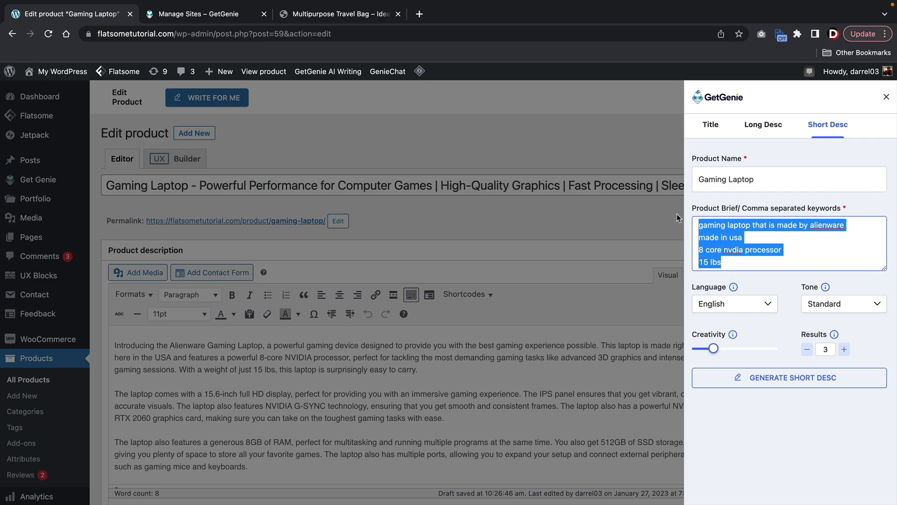
pyautogui.press('BackSpace')
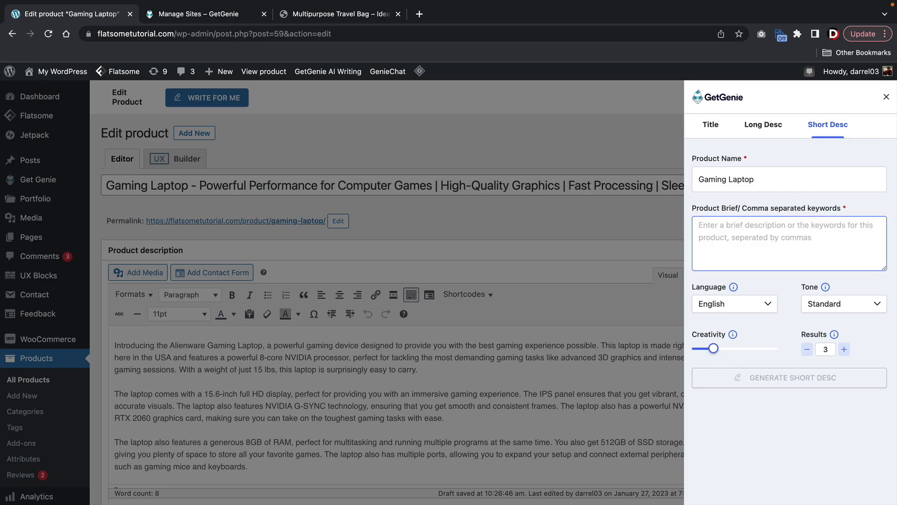
pyautogui.press('super+v')
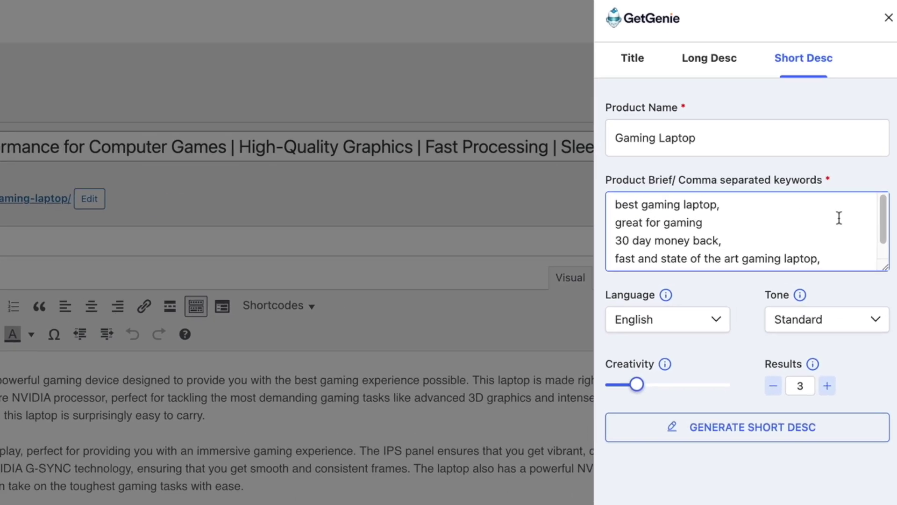
pyautogui.moveTo(887, 269); pyautogui.dragTo(887, 300)
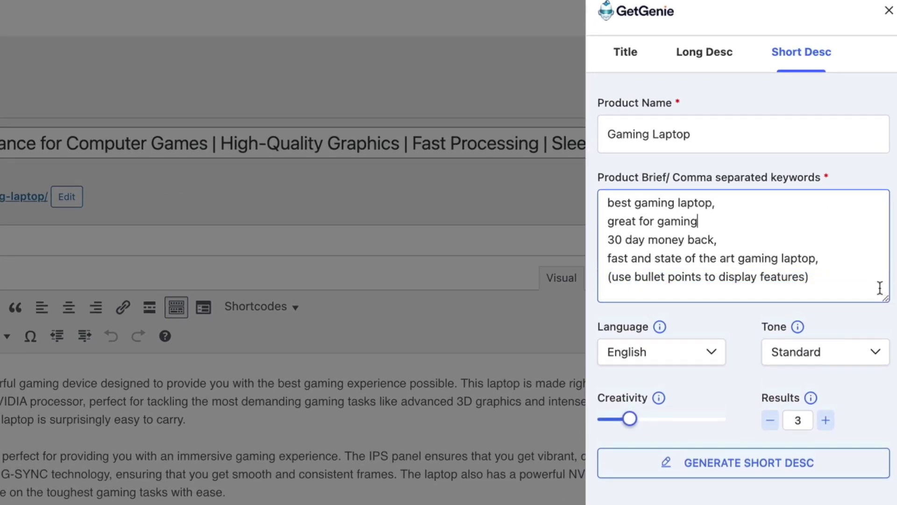
# Raise the creativity to about three quarters of its range and generate three short descriptions from the bullet-point brief
pyautogui.moveTo(629, 204); pyautogui.dragTo(706, 204)
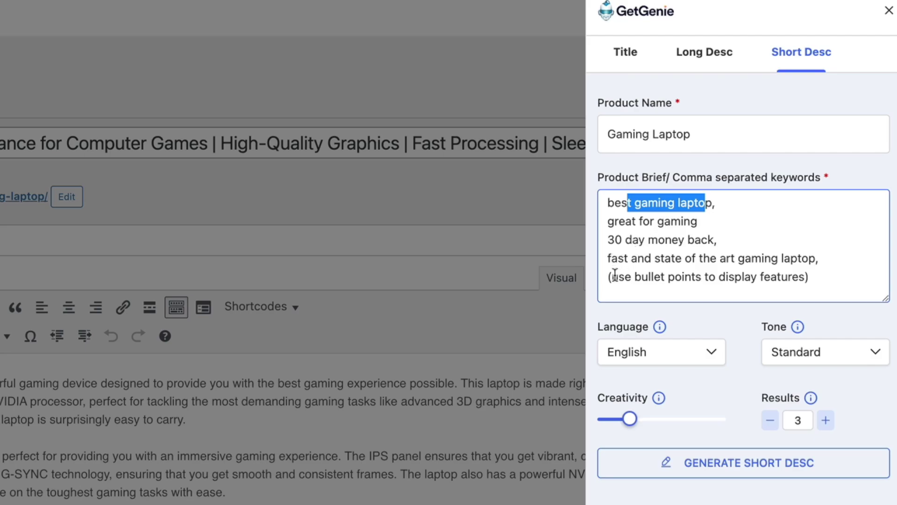
pyautogui.moveTo(608, 277); pyautogui.dragTo(780, 278)
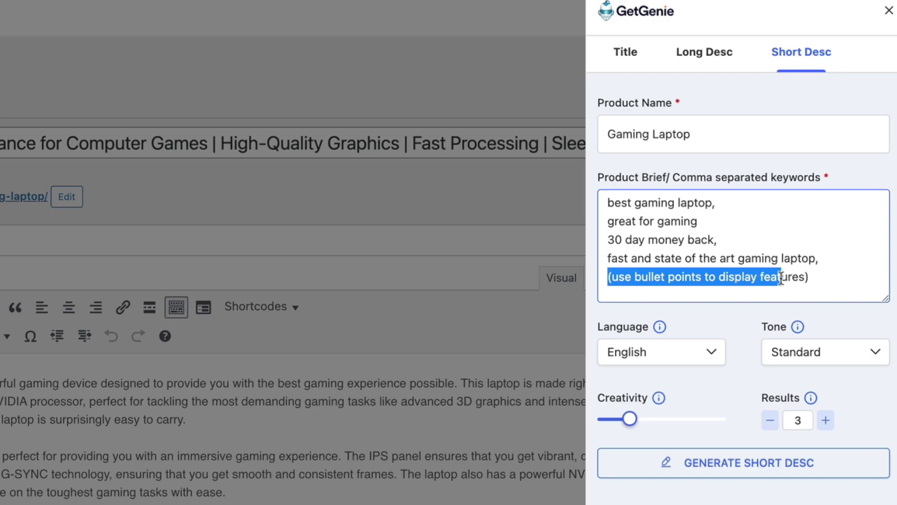
pyautogui.click(783, 278)
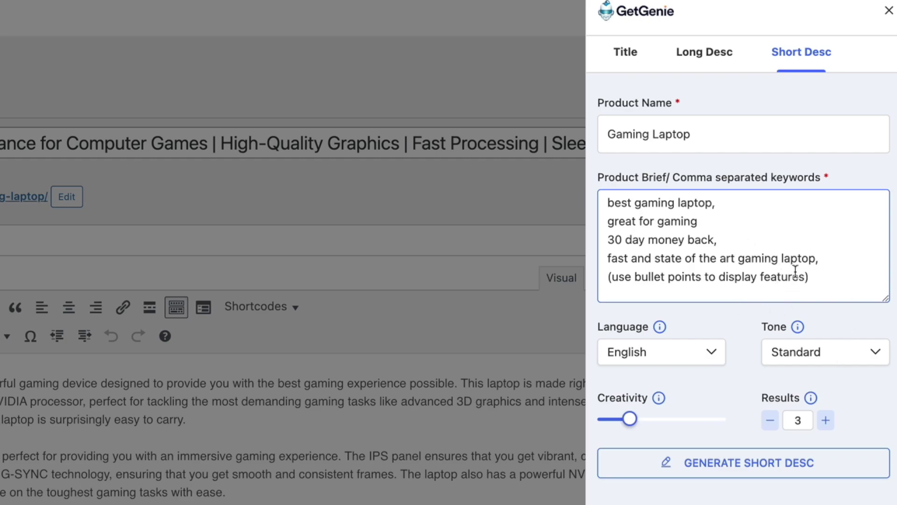
pyautogui.moveTo(630, 419); pyautogui.dragTo(663, 420)
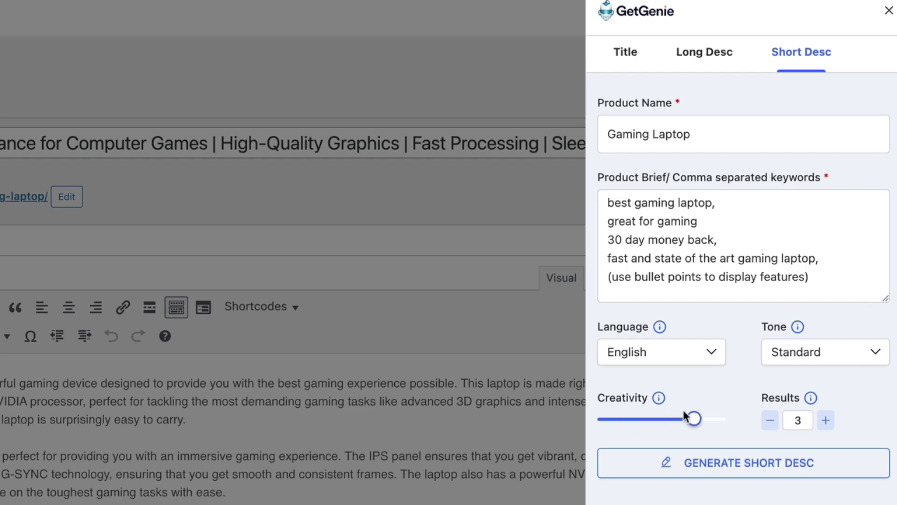
pyautogui.click(709, 462)
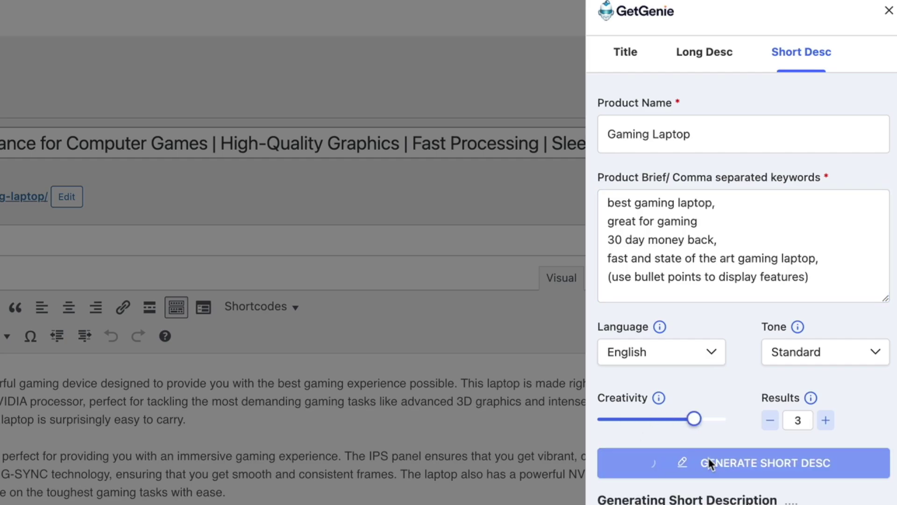
# Review the generated short descriptions, insert the one beginning "Available for purchase is the best gaming laptop", and close the GetGenie assistant
pyautogui.scroll(-3, 716, 400)
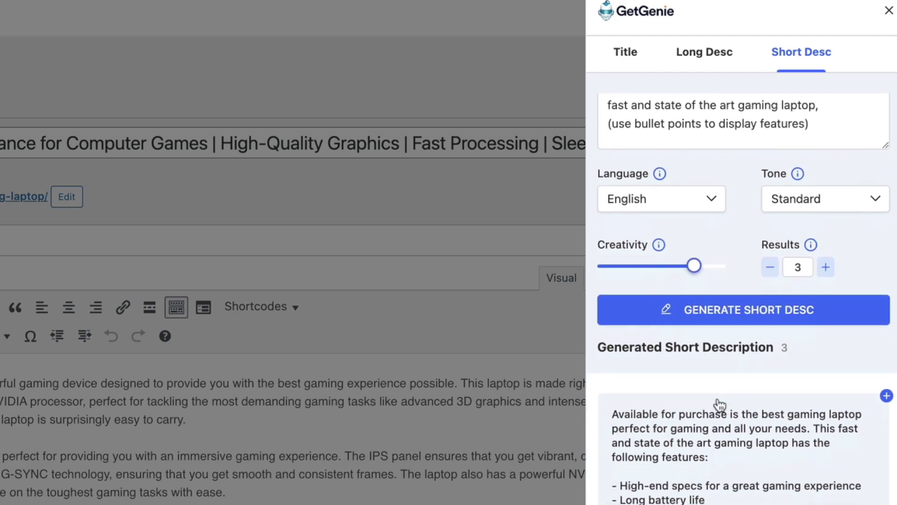
pyautogui.scroll(-5, 719, 403)
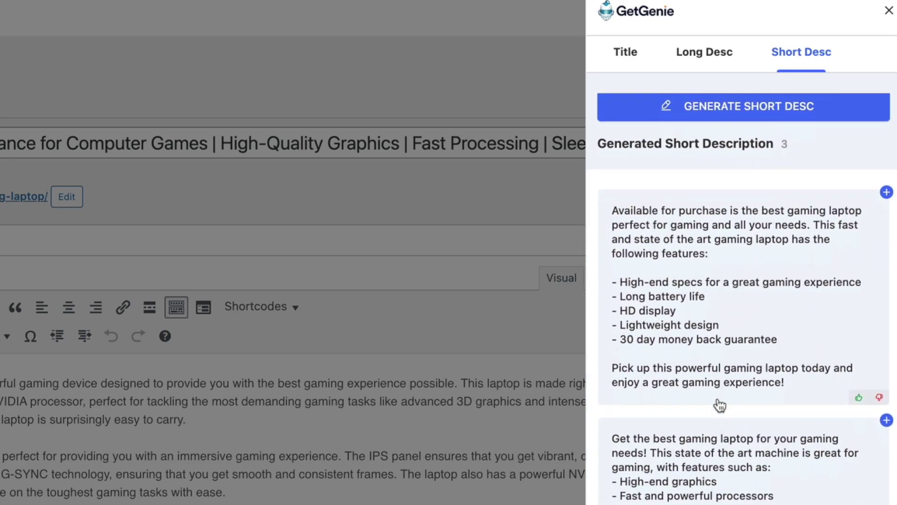
pyautogui.scroll(-2, 719, 404)
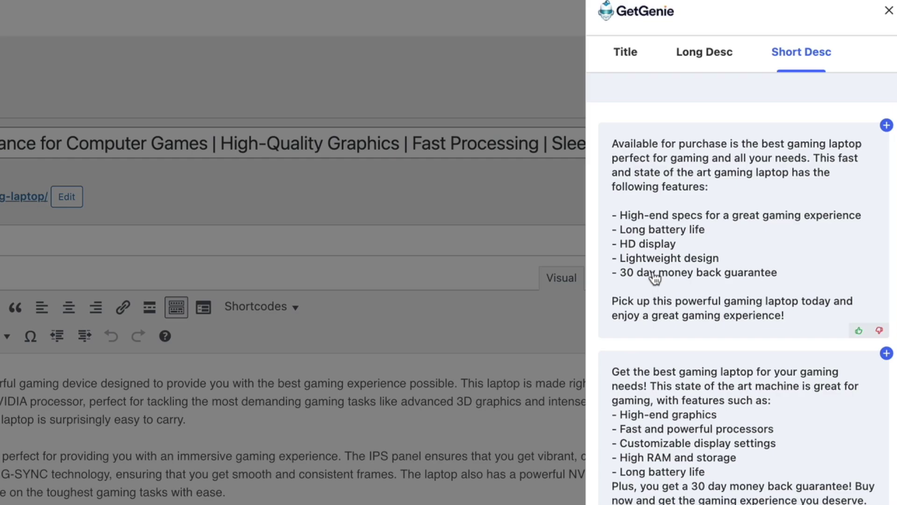
pyautogui.scroll(-3, 654, 278)
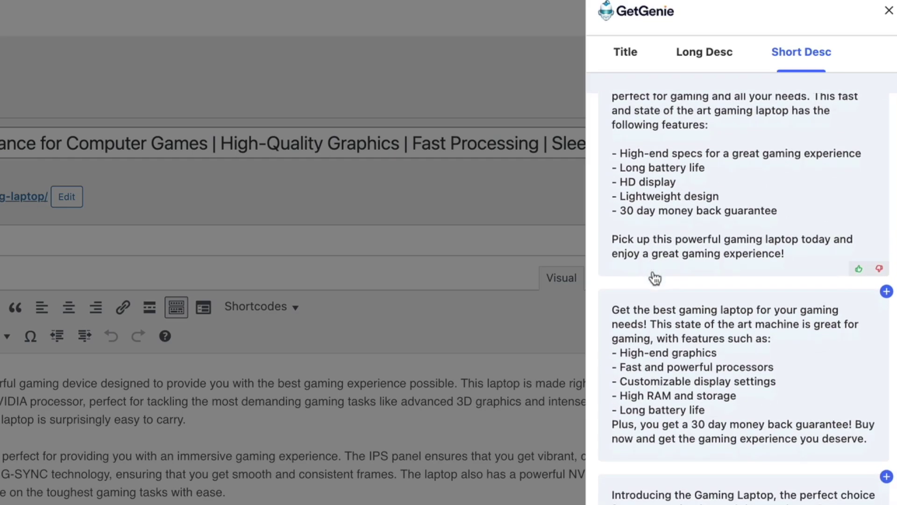
pyautogui.scroll(-2, 655, 278)
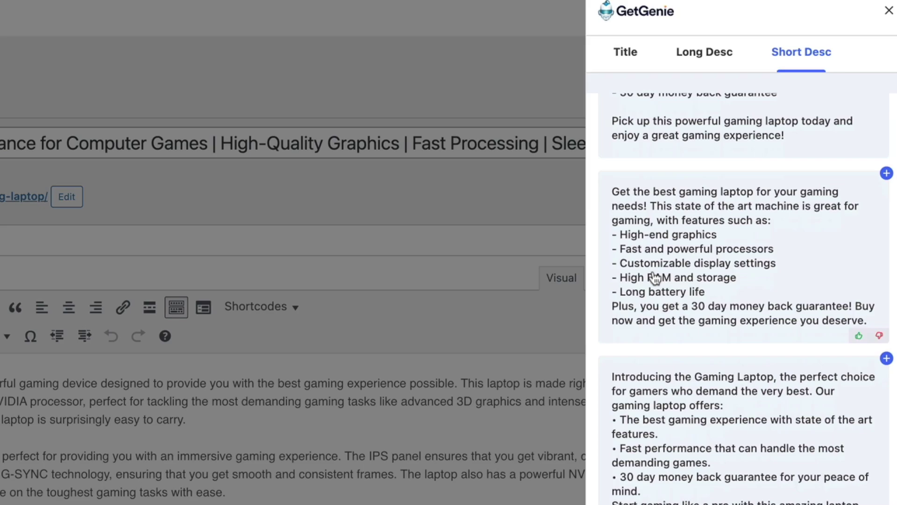
pyautogui.scroll(2, 669, 280)
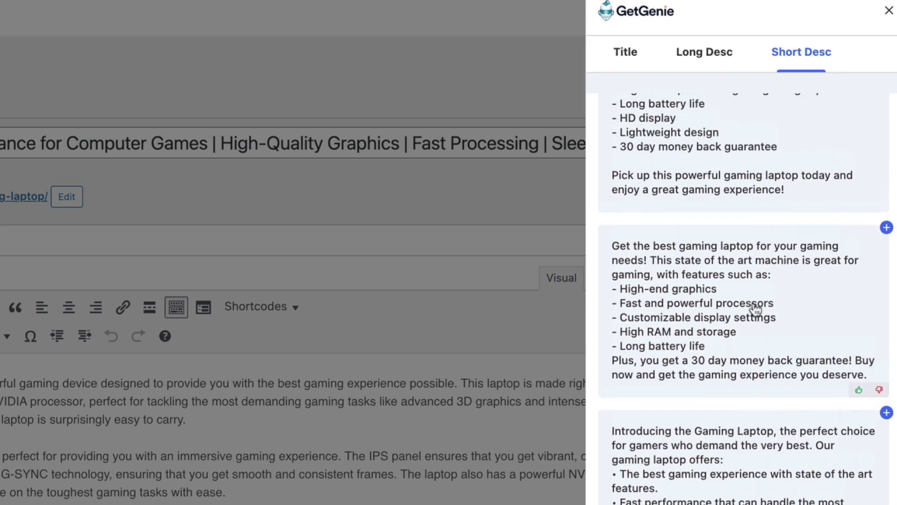
pyautogui.scroll(4, 741, 341)
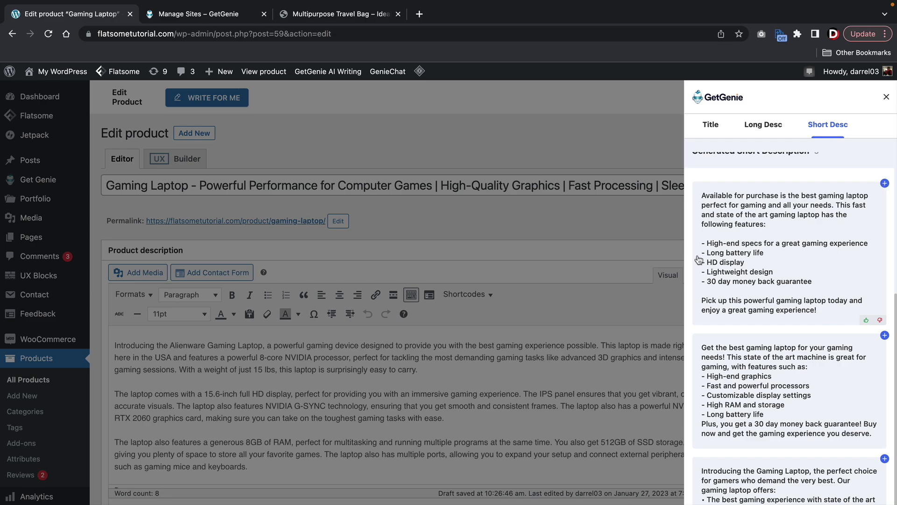
pyautogui.click(887, 99)
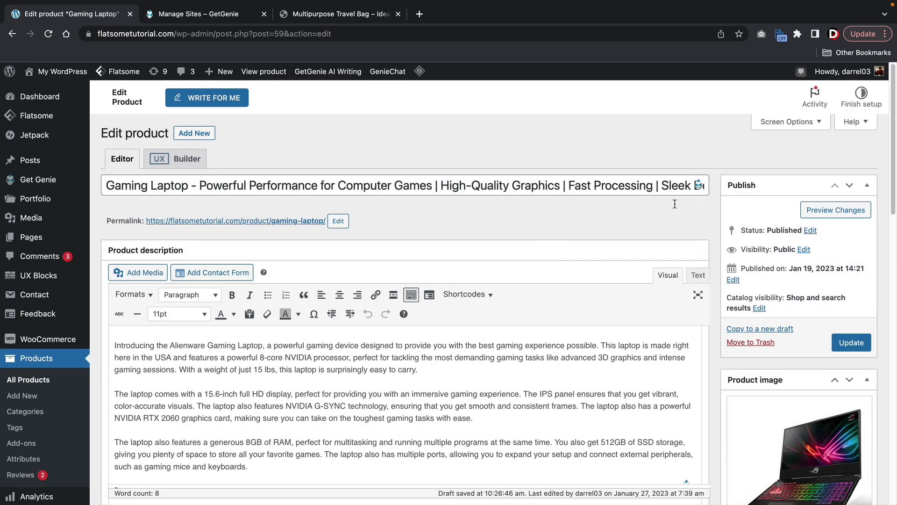
# Delete the placeholder heading "What is Lorem Ipsum?" and its blank line from the product short description
pyautogui.scroll(-10, 529, 252)
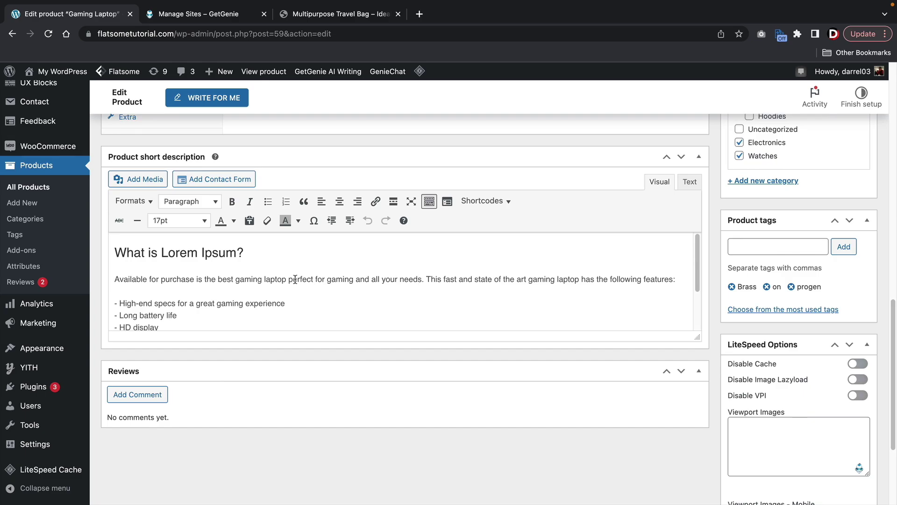
pyautogui.scroll(-3, 269, 289)
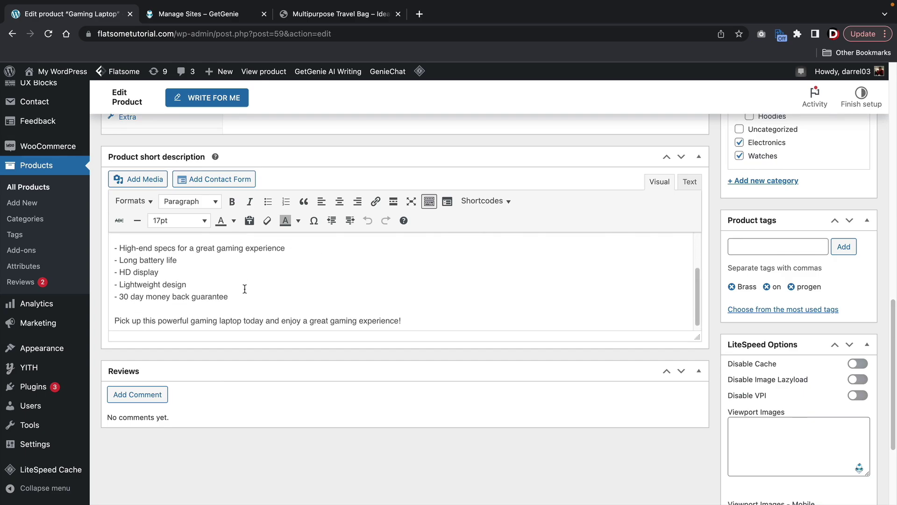
pyautogui.scroll(3, 244, 288)
pyautogui.click(240, 254)
pyautogui.tripleClick(240, 254)
pyautogui.press('BackSpace')
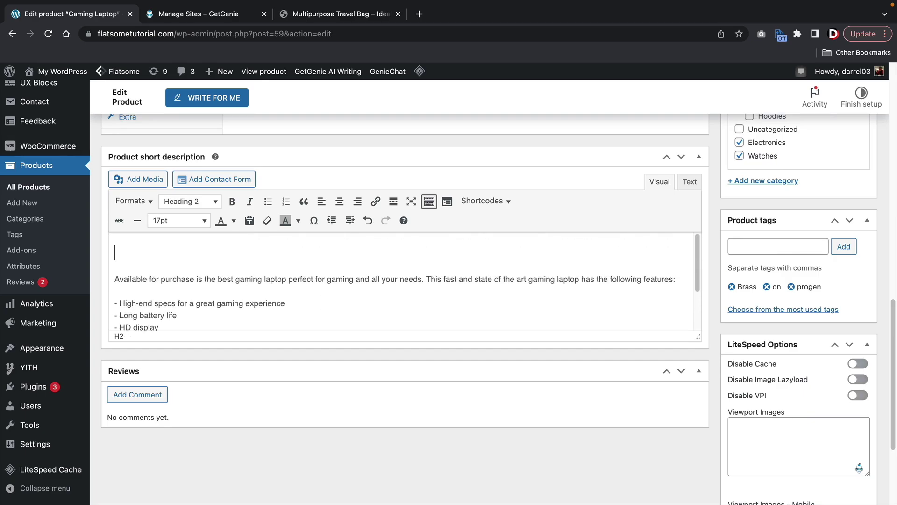
pyautogui.press('Delete')
pyautogui.press('Delete')
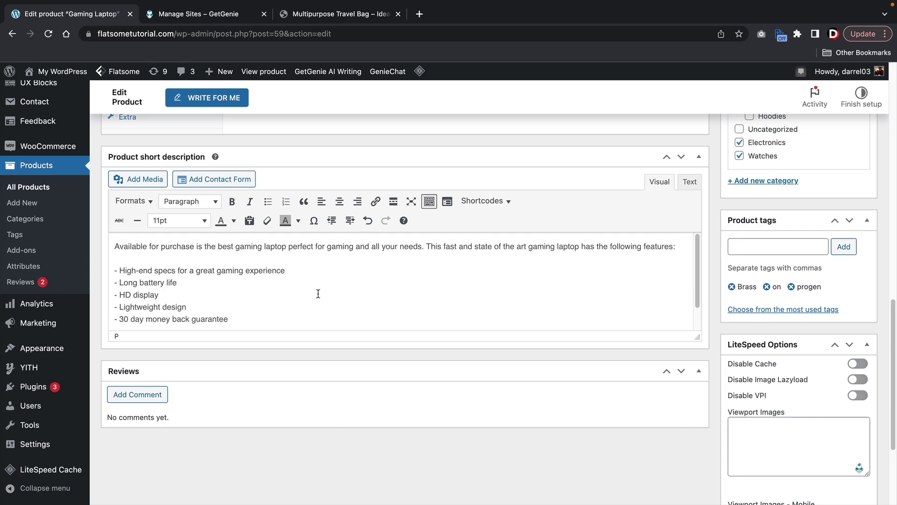
pyautogui.scroll(15, 748, 378)
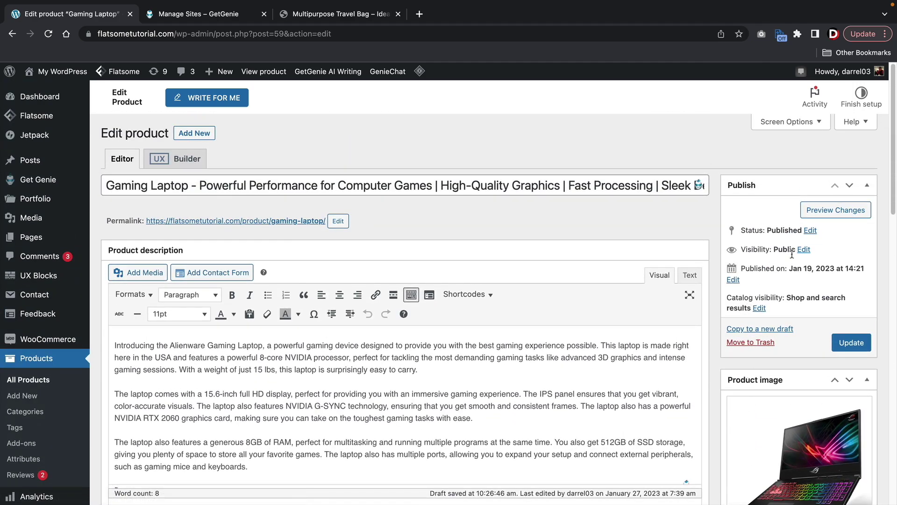
# Update the Gaming Laptop product and check its title and short description on the live product page
pyautogui.click(837, 344)
pyautogui.scroll(-1, 837, 344)
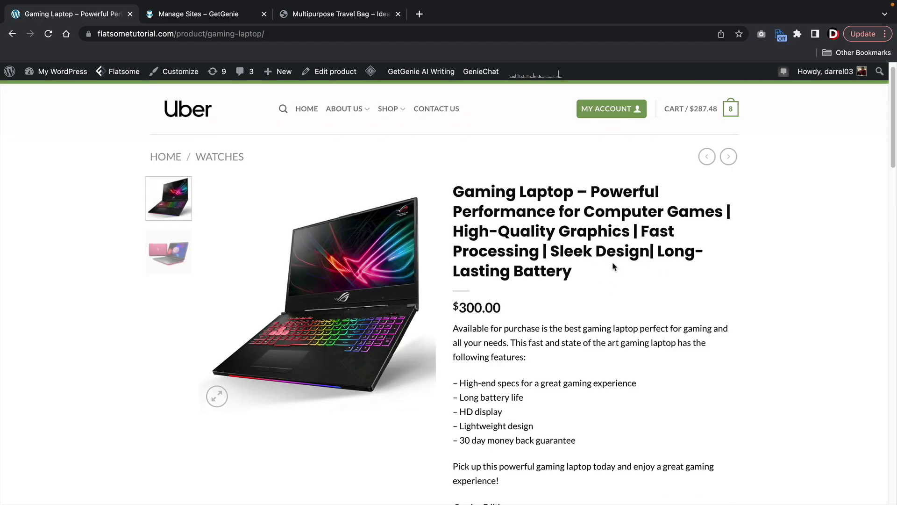
pyautogui.moveTo(614, 266); pyautogui.dragTo(439, 196)
pyautogui.scroll(-2, 536, 241)
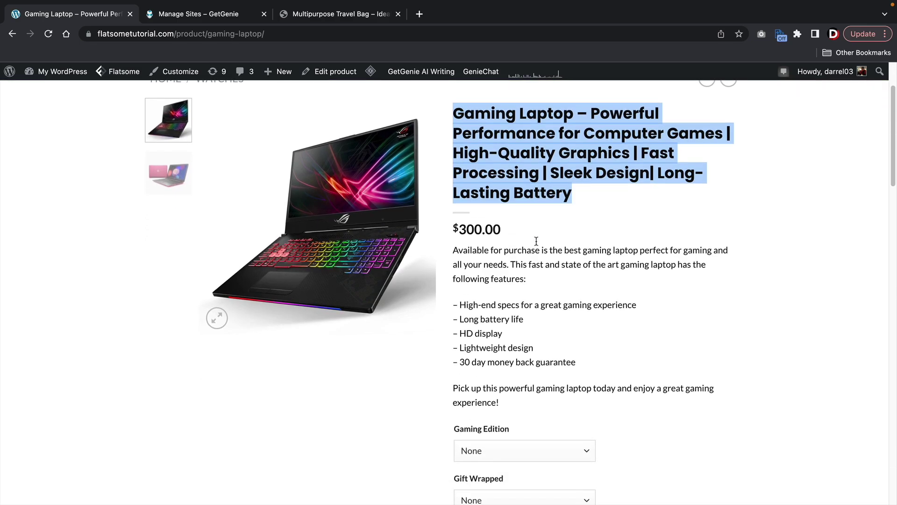
pyautogui.scroll(-2, 536, 241)
pyautogui.moveTo(458, 163); pyautogui.dragTo(532, 317)
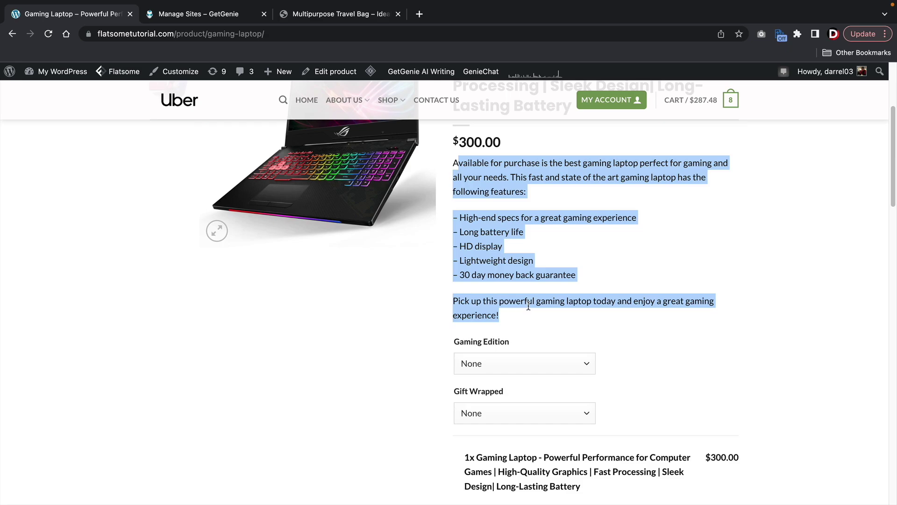
# Review the purchase options and the long description further down the live Gaming Laptop product page
pyautogui.scroll(-8, 529, 306)
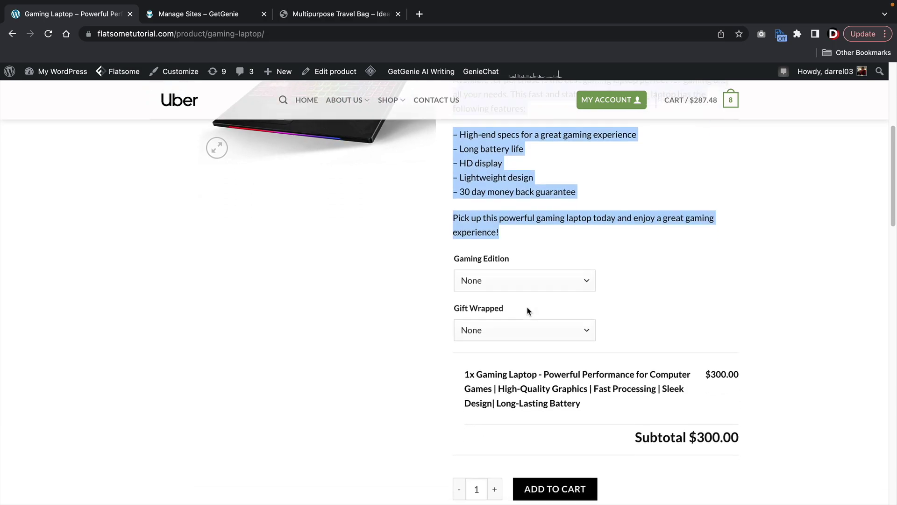
pyautogui.scroll(-5, 527, 311)
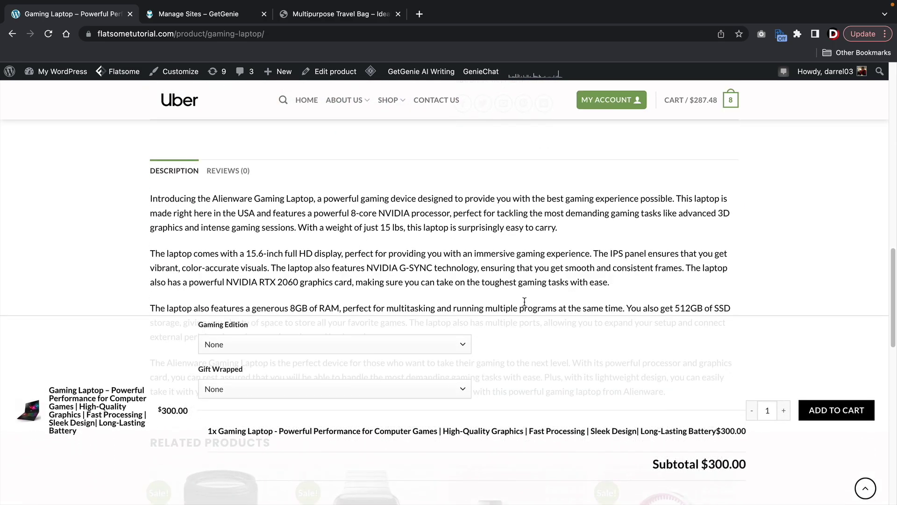
pyautogui.moveTo(180, 196); pyautogui.dragTo(331, 281)
pyautogui.scroll(-3, 331, 282)
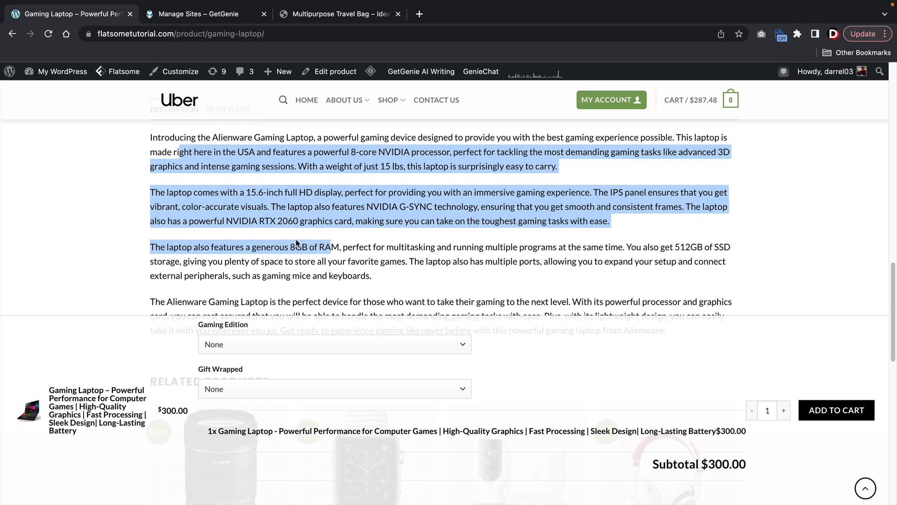
pyautogui.scroll(10, 294, 244)
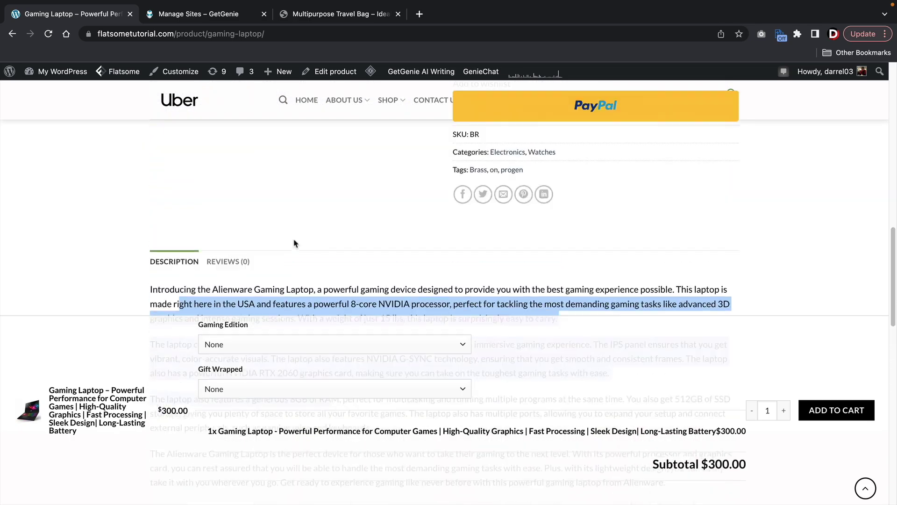
pyautogui.scroll(5, 294, 242)
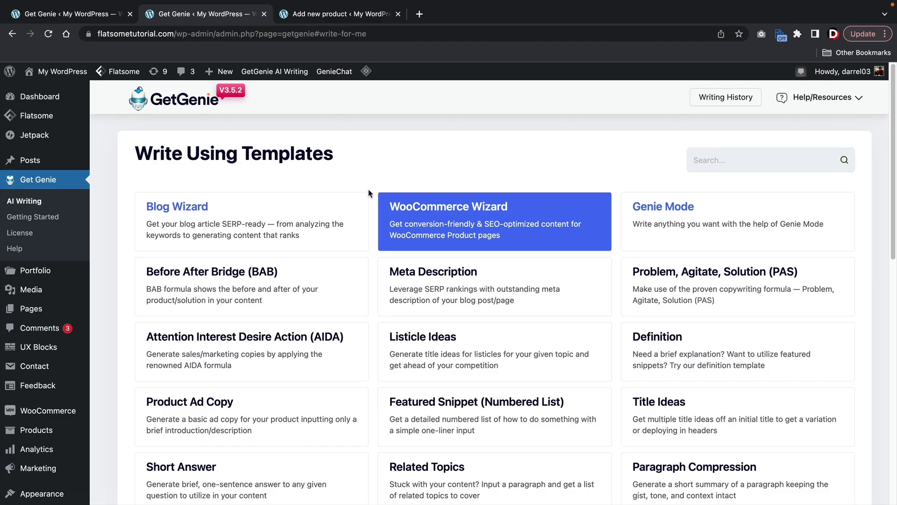
# Browse GetGenie's writing templates and open the Call To Action template
pyautogui.scroll(-5, 368, 194)
pyautogui.scroll(-5, 367, 196)
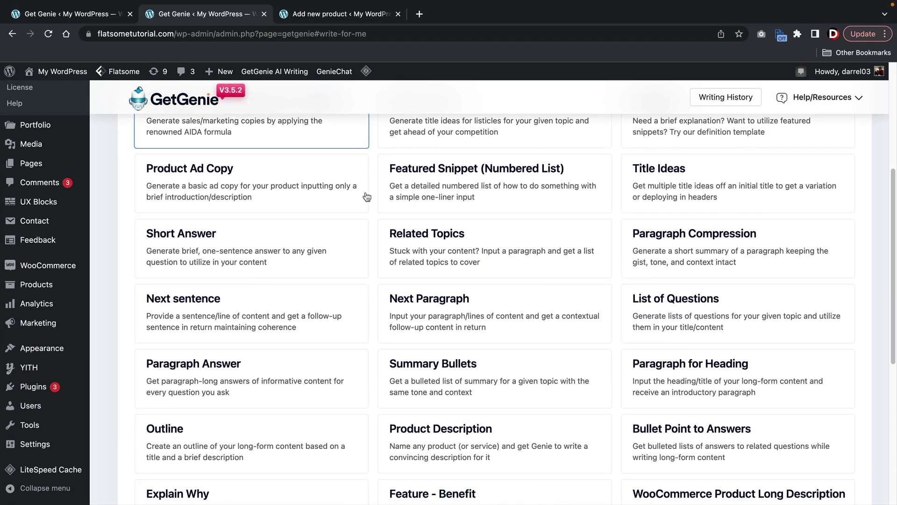
pyautogui.scroll(-3, 364, 201)
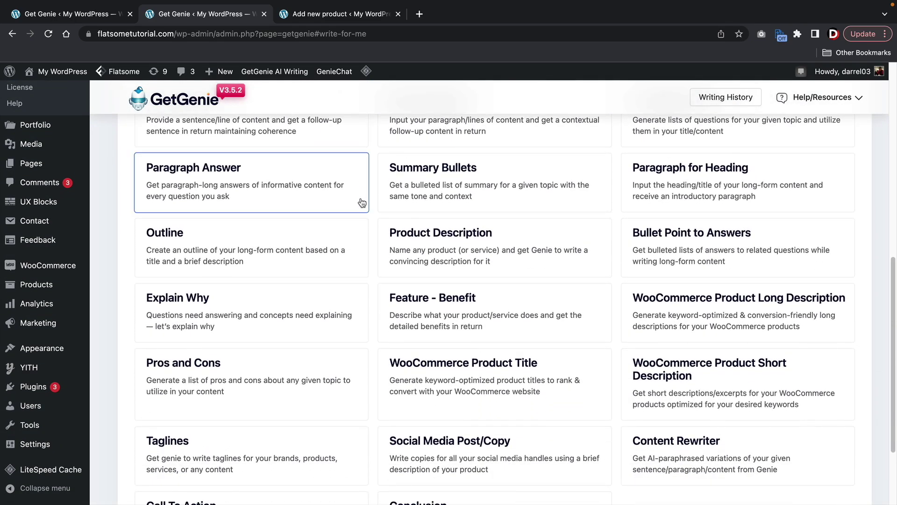
pyautogui.scroll(-1, 361, 205)
pyautogui.scroll(-1, 360, 207)
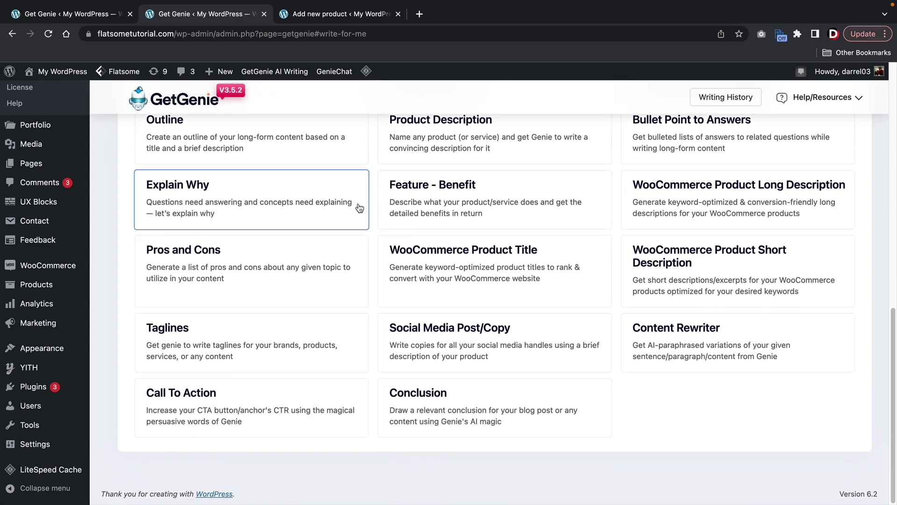
pyautogui.click(220, 407)
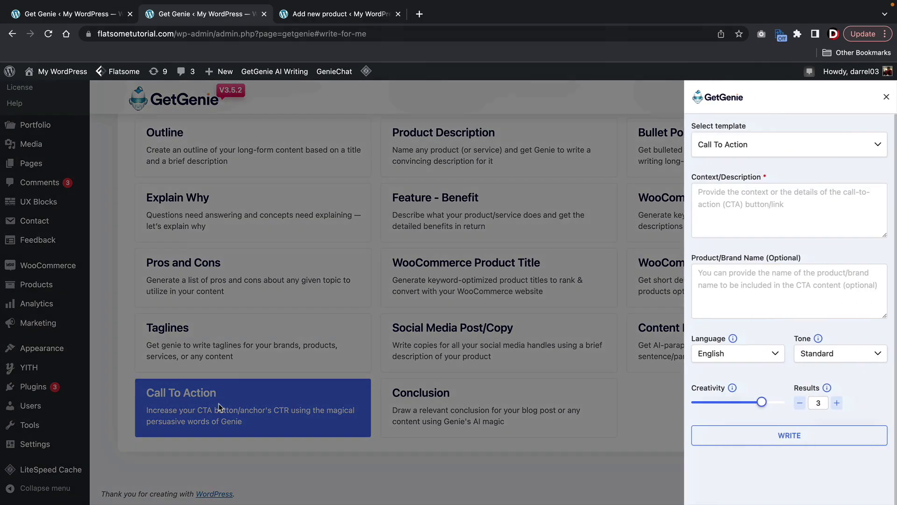
pyautogui.click(746, 145)
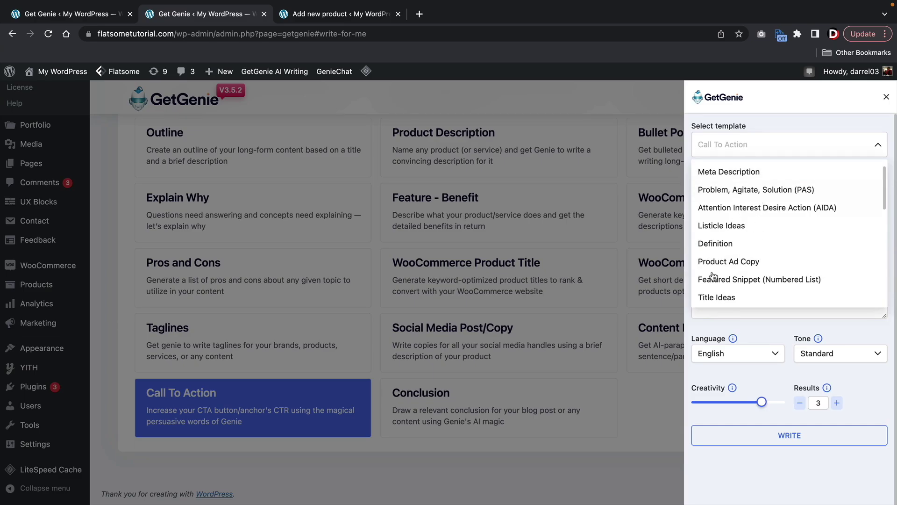
pyautogui.click(745, 145)
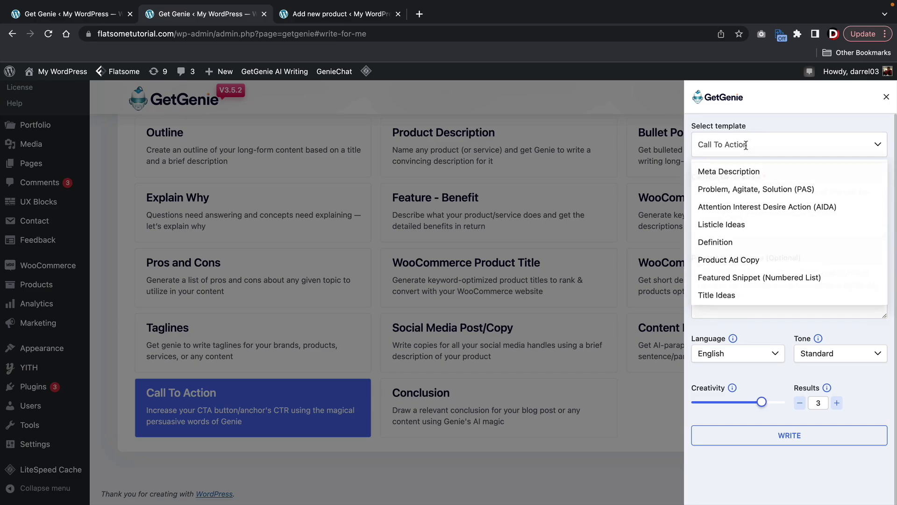
# Generate three call-to-action texts for the context "buy now button" and product name "gaming laptop", review them, and close the assistant
pyautogui.click(738, 200)
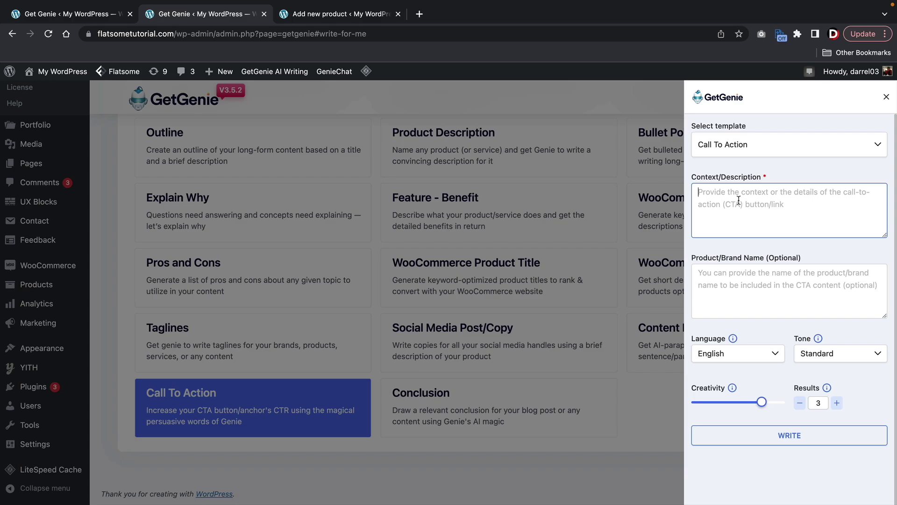
pyautogui.write('buy now button')
pyautogui.click(795, 266)
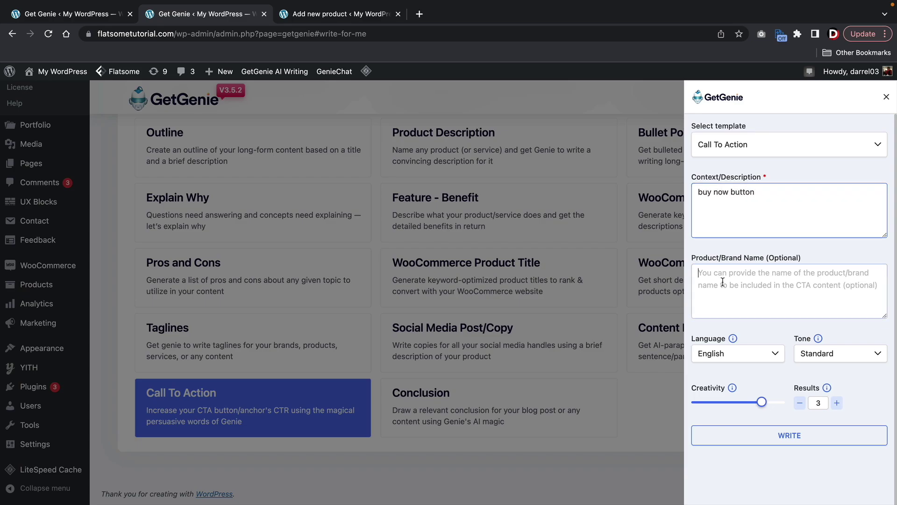
pyautogui.write('gaming laptop')
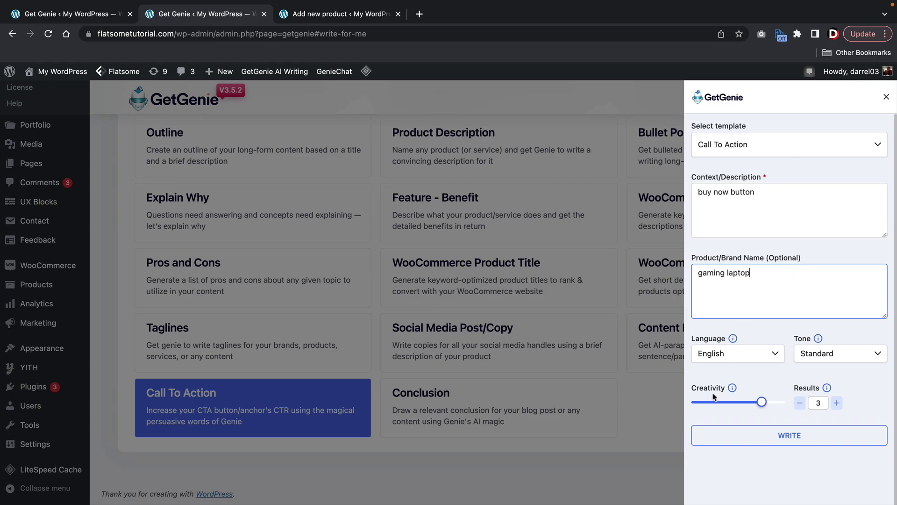
pyautogui.click(774, 439)
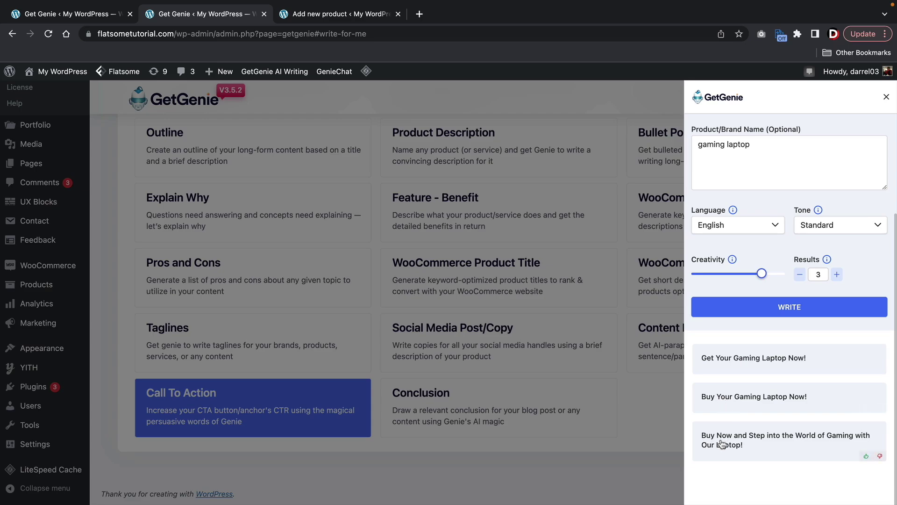
pyautogui.click(887, 97)
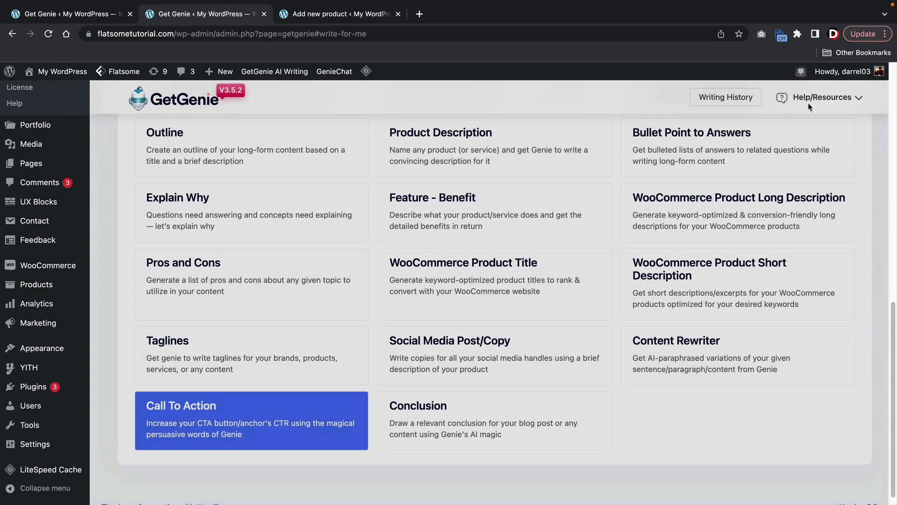
pyautogui.scroll(5, 476, 318)
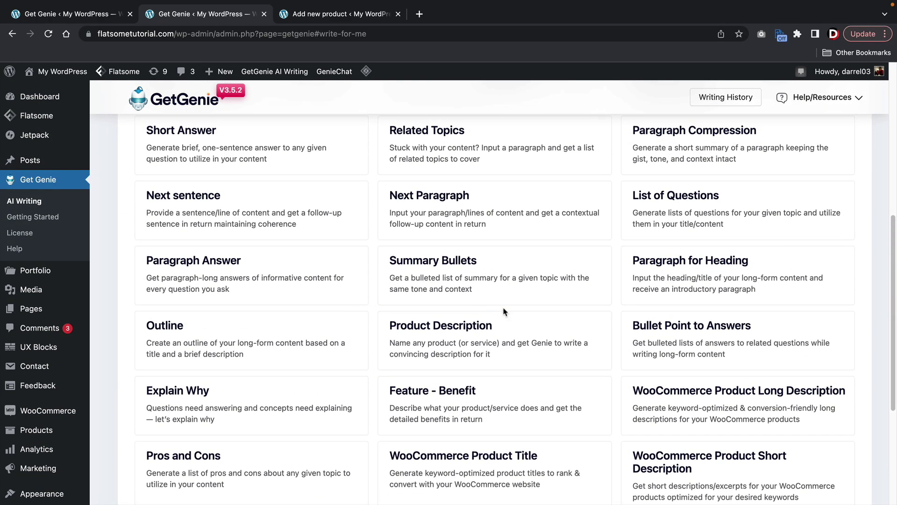
pyautogui.scroll(2, 675, 341)
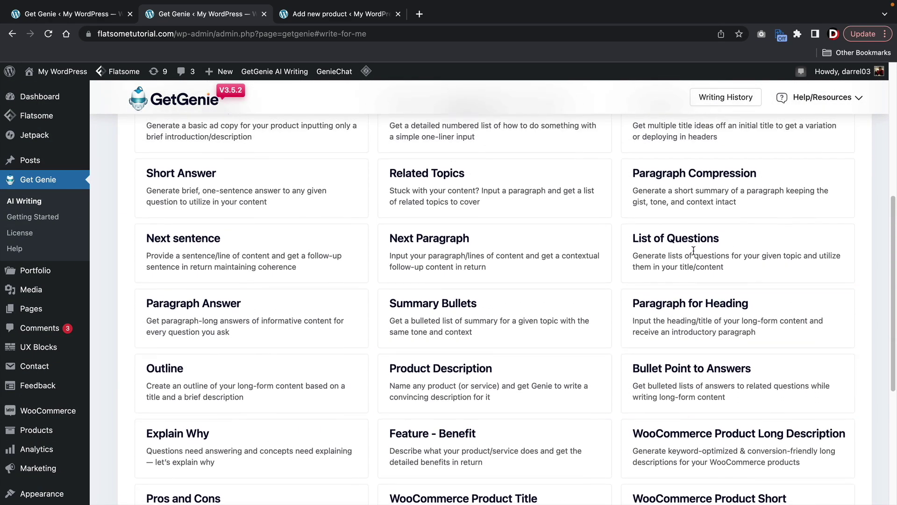
pyautogui.scroll(7, 686, 270)
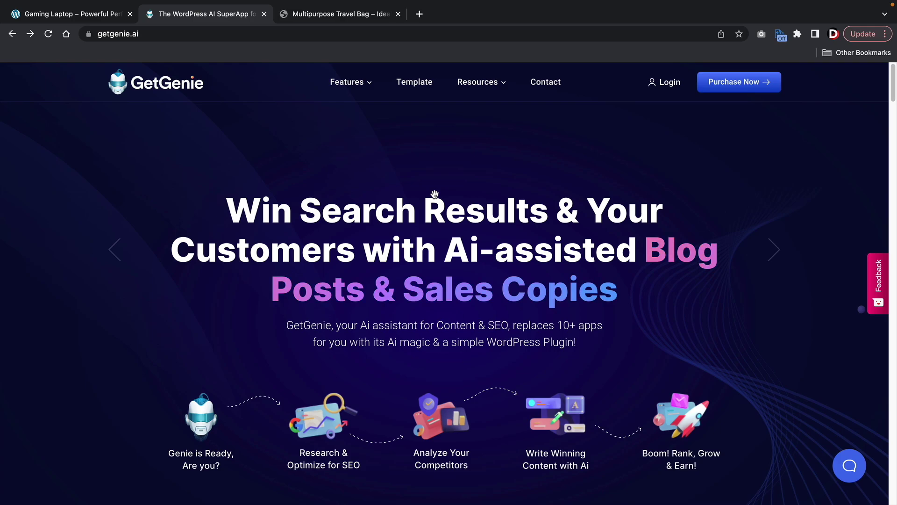
# Open the GetGenie pricing page and compare the plans' prices and monthly AI writing word allowances, especially Starter and Writer
pyautogui.click(737, 88)
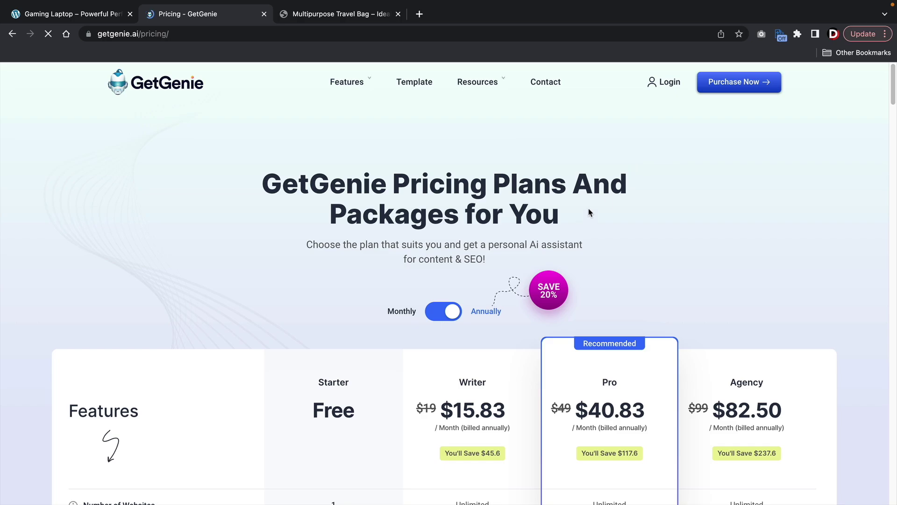
pyautogui.scroll(-5, 326, 295)
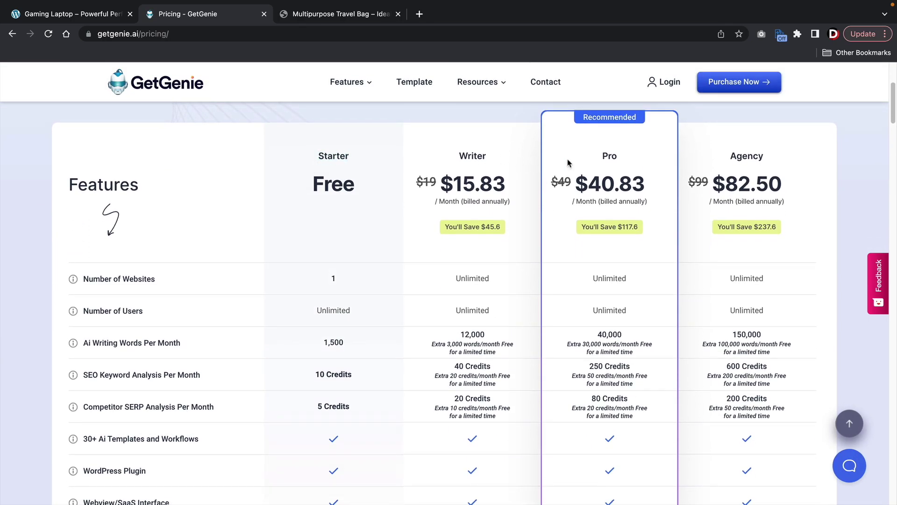
pyautogui.scroll(-1, 412, 173)
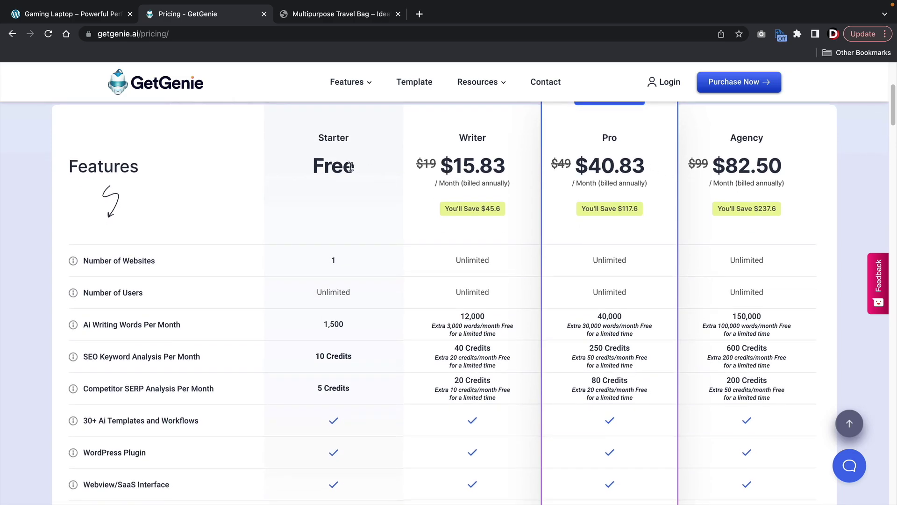
pyautogui.moveTo(354, 327); pyautogui.dragTo(318, 325)
pyautogui.moveTo(494, 317); pyautogui.dragTo(456, 316)
pyautogui.click(456, 316)
pyautogui.scroll(1, 425, 230)
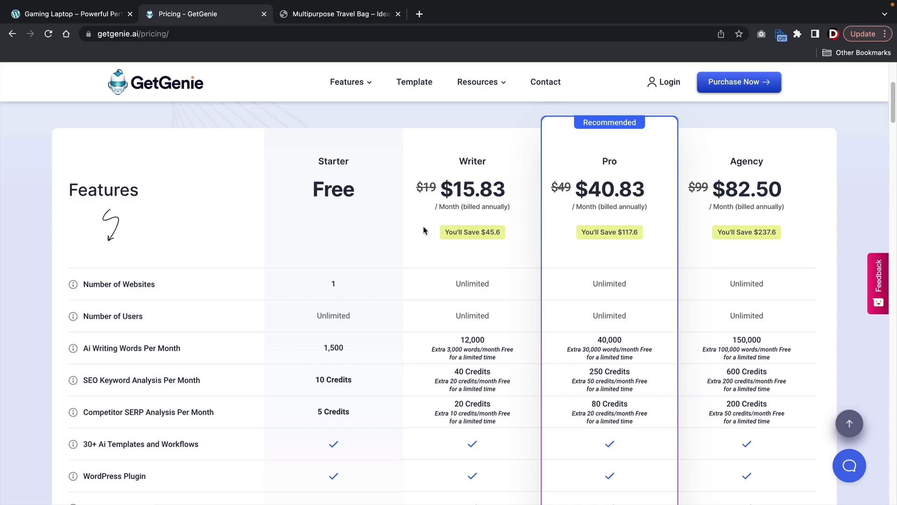
pyautogui.moveTo(355, 190); pyautogui.dragTo(313, 189)
pyautogui.click(314, 190)
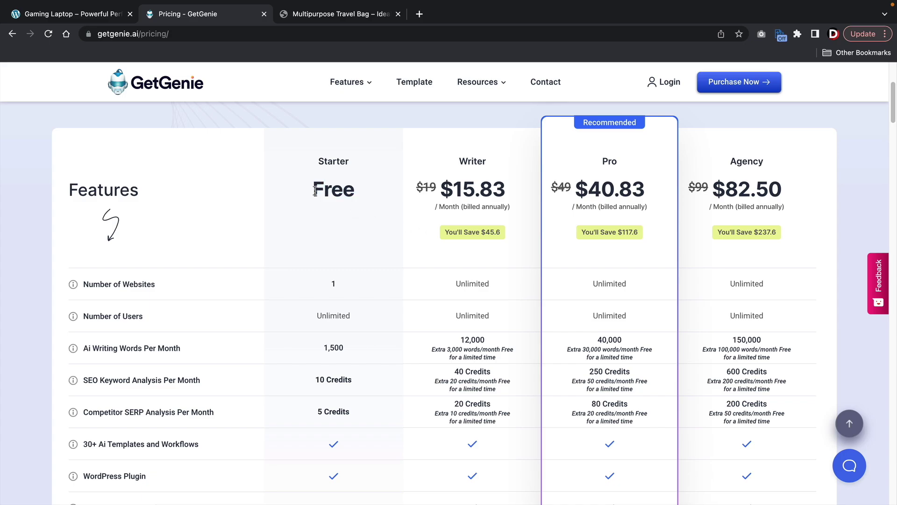